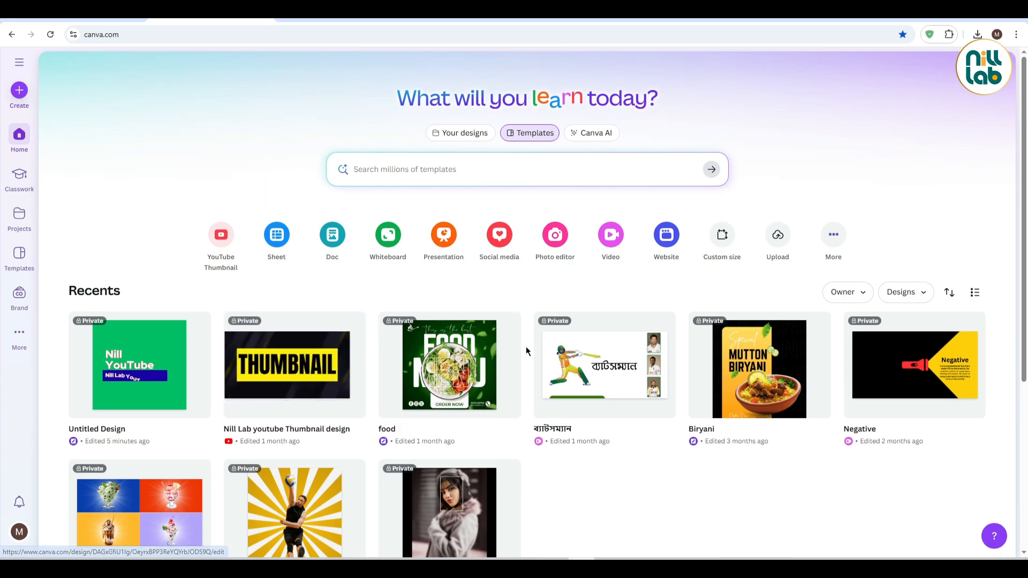
Create a new custom-size design measuring 1000 by 1000 px
{"action": "left_click", "coordinate": [725, 245]}
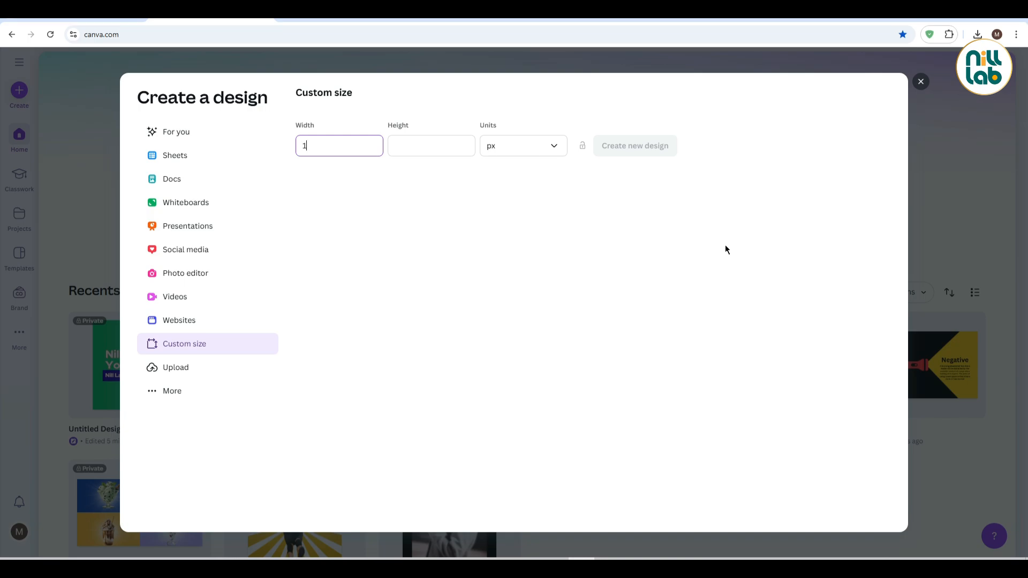
{"action": "type", "text": "1000"}
{"action": "left_click", "coordinate": [399, 145]}
{"action": "type", "text": "111"}
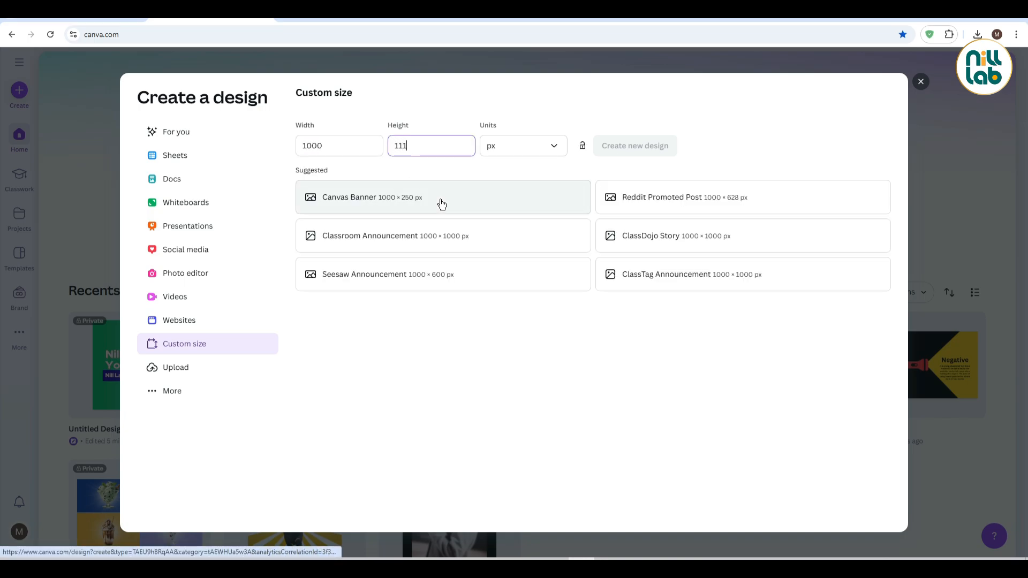
{"action": "key", "text": "BackSpace"}
{"action": "key", "text": "BackSpace"}
{"action": "type", "text": "000"}
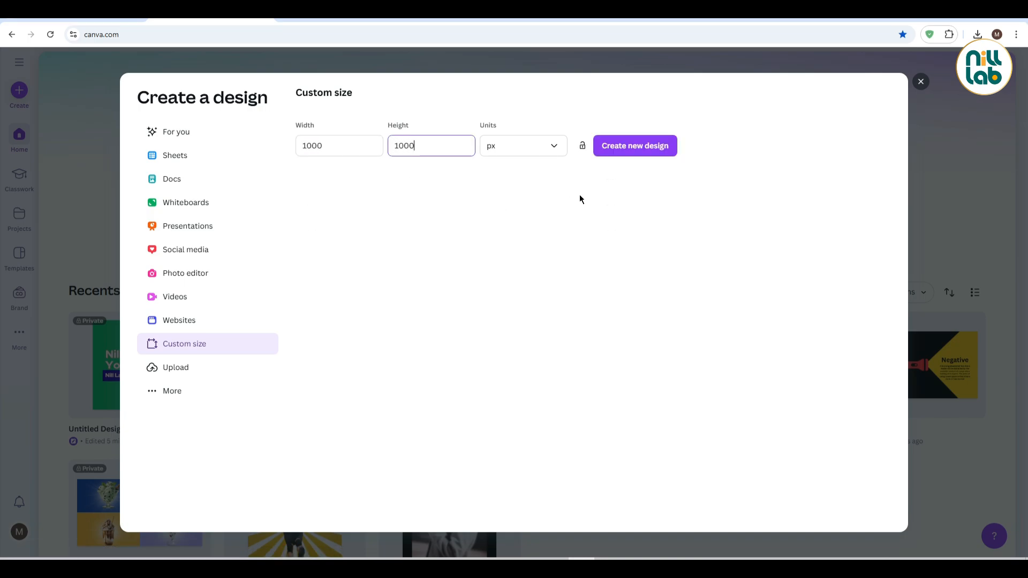
{"action": "left_click", "coordinate": [652, 151]}
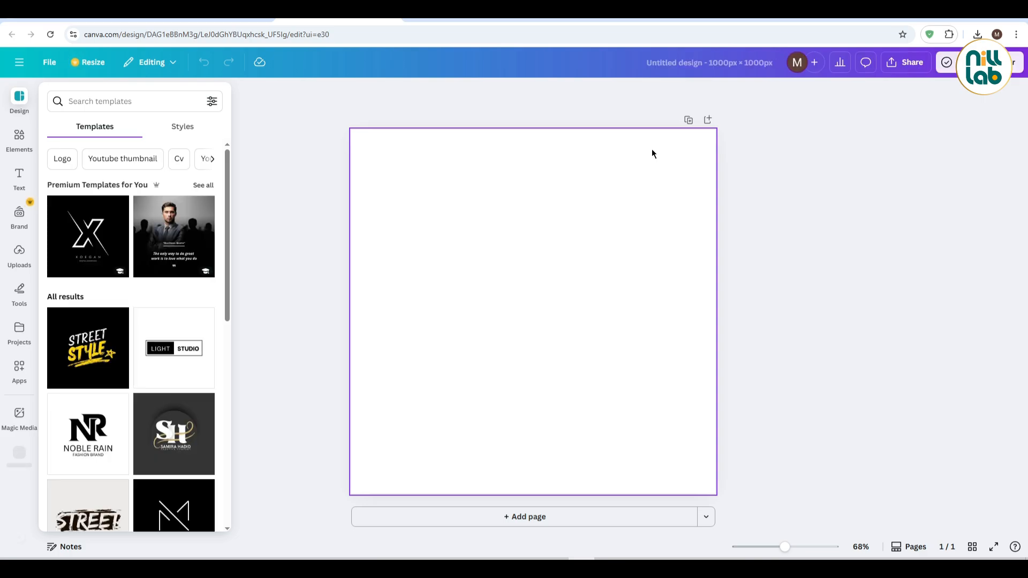
Find the Text Studio Maker app by searching for "text studio maker" and open it in the design
{"action": "left_click", "coordinate": [18, 369]}
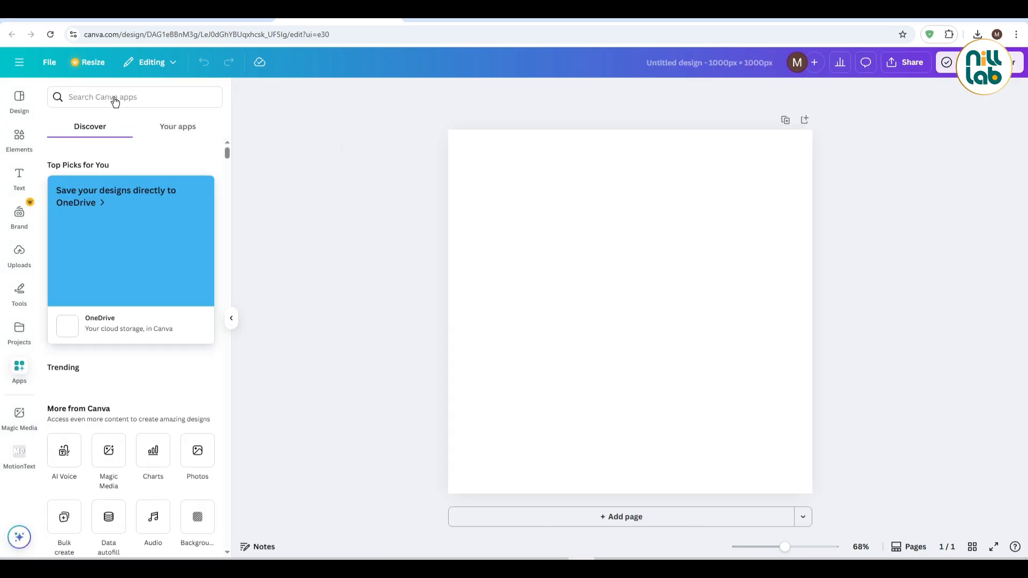
{"action": "left_click", "coordinate": [114, 96]}
{"action": "type", "text": "te"}
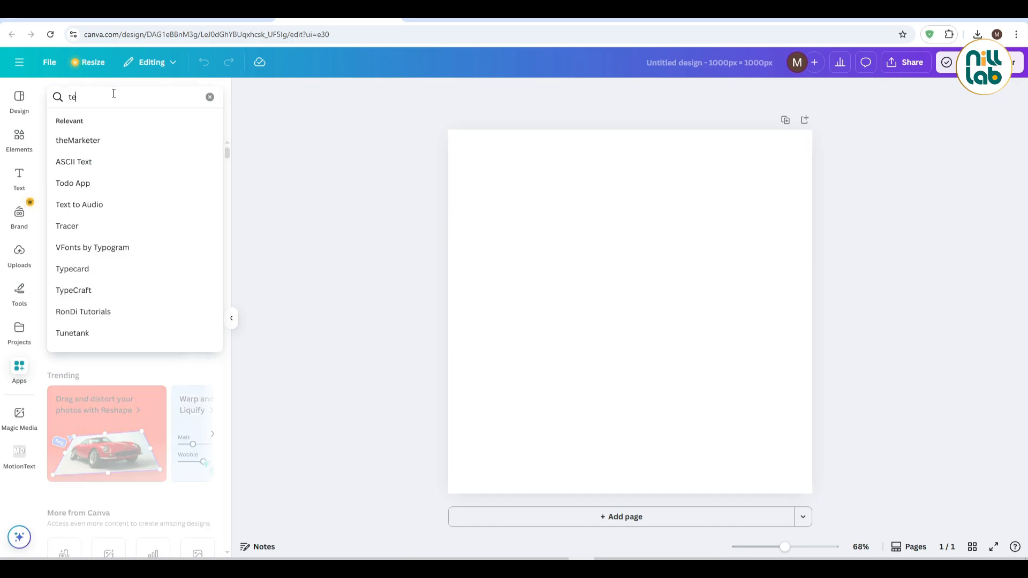
{"action": "type", "text": "xt studio maker"}
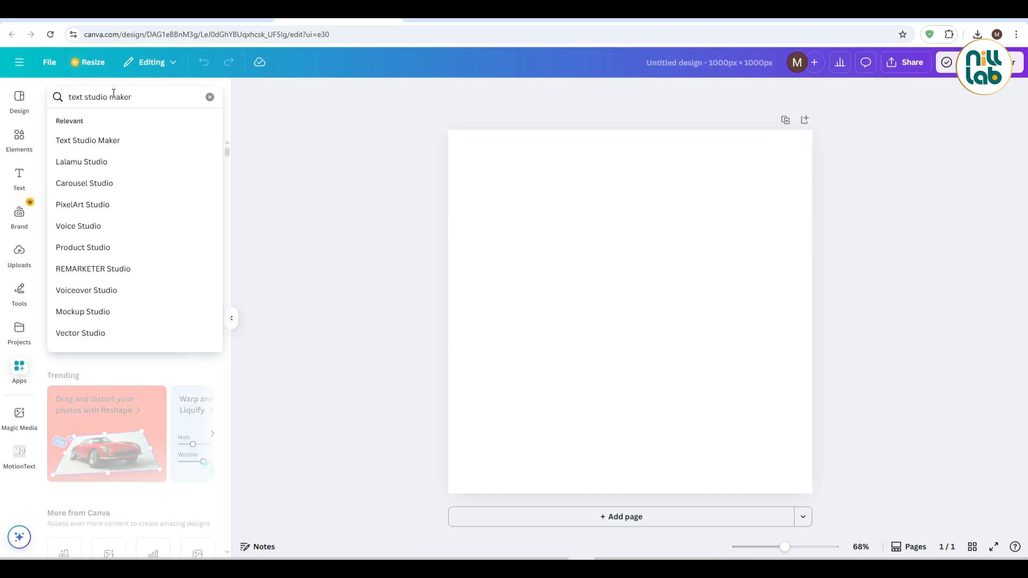
{"action": "left_click", "coordinate": [101, 140]}
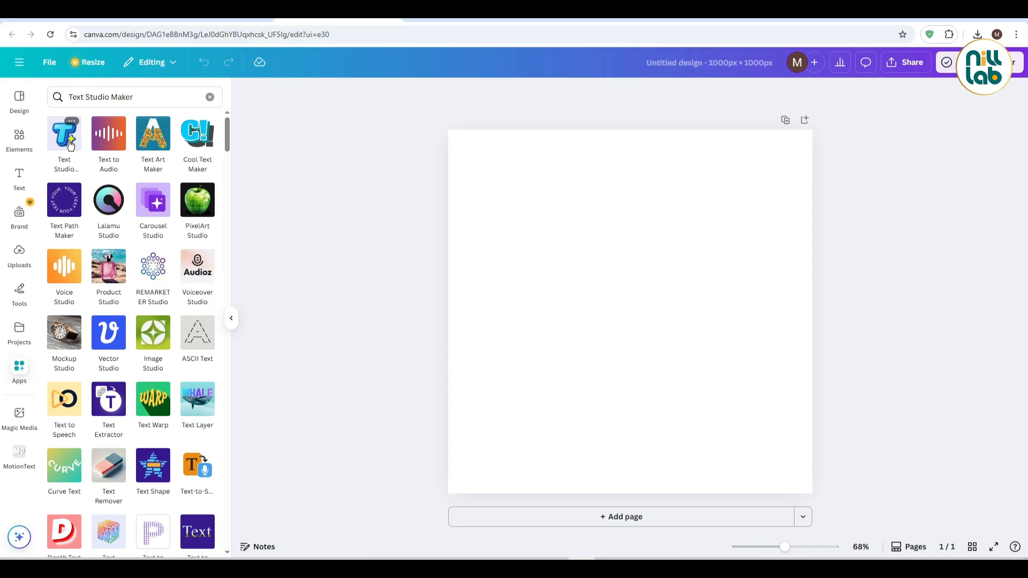
{"action": "left_click", "coordinate": [70, 143]}
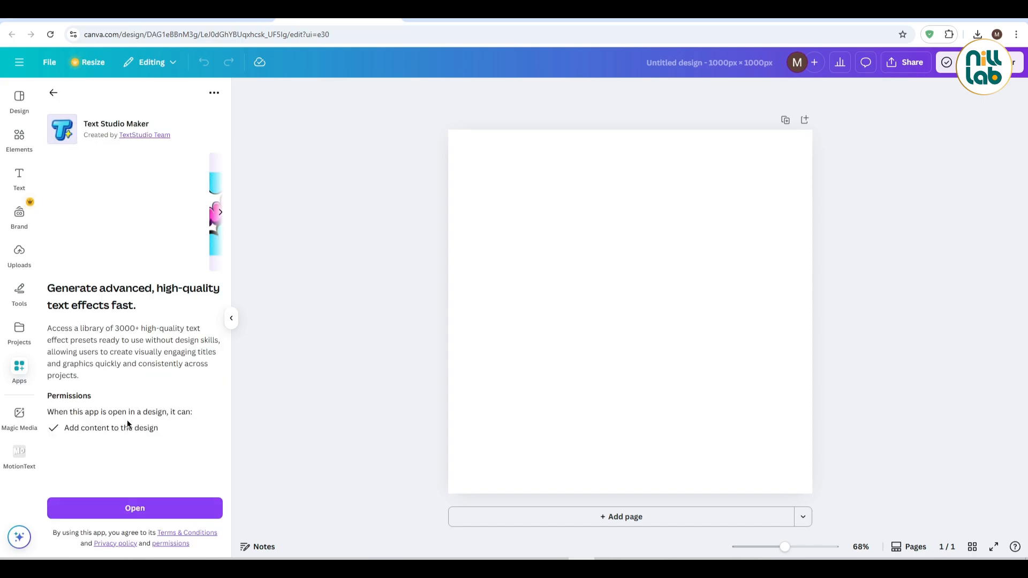
{"action": "left_click", "coordinate": [140, 507]}
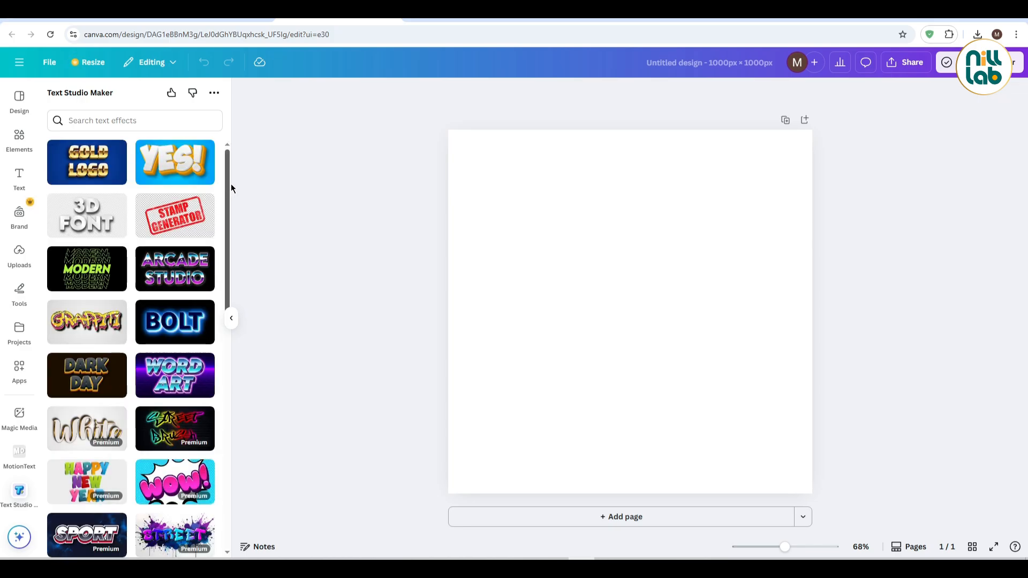
Browse the Text Studio Maker library of text effect presets and return to the first presets
{"action": "left_click_drag", "start_coordinate": [228, 171], "coordinate": [227, 426]}
{"action": "scroll", "coordinate": [226, 388], "scroll_direction": "down", "scroll_amount": 15}
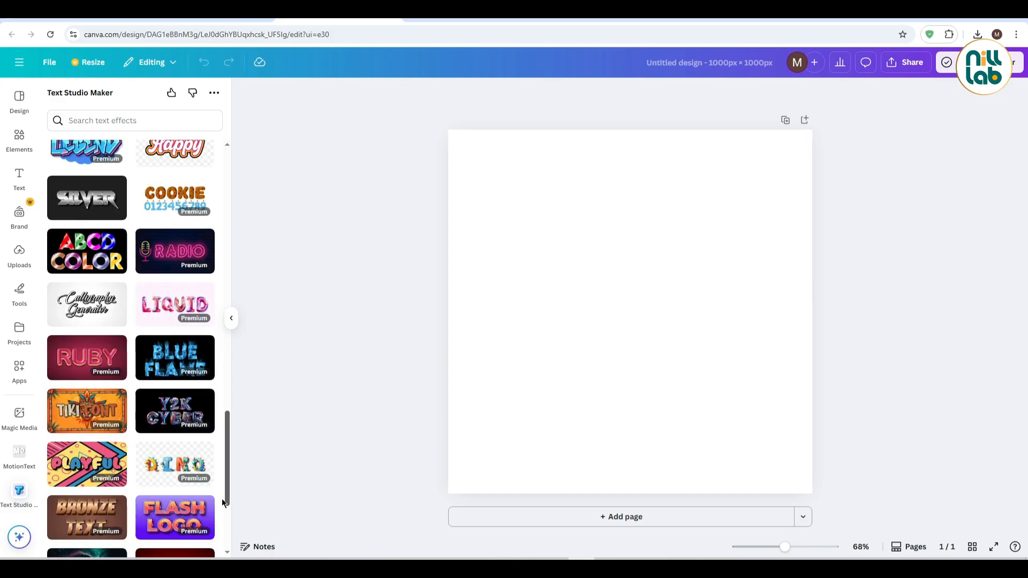
{"action": "scroll", "coordinate": [221, 476], "scroll_direction": "down", "scroll_amount": 10}
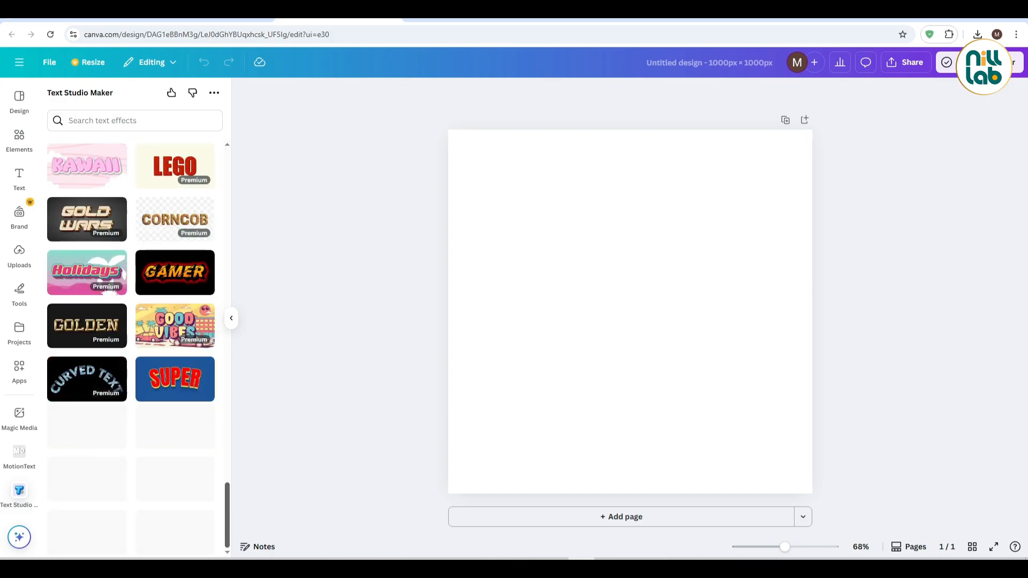
{"action": "scroll", "coordinate": [222, 509], "scroll_direction": "down", "scroll_amount": 8}
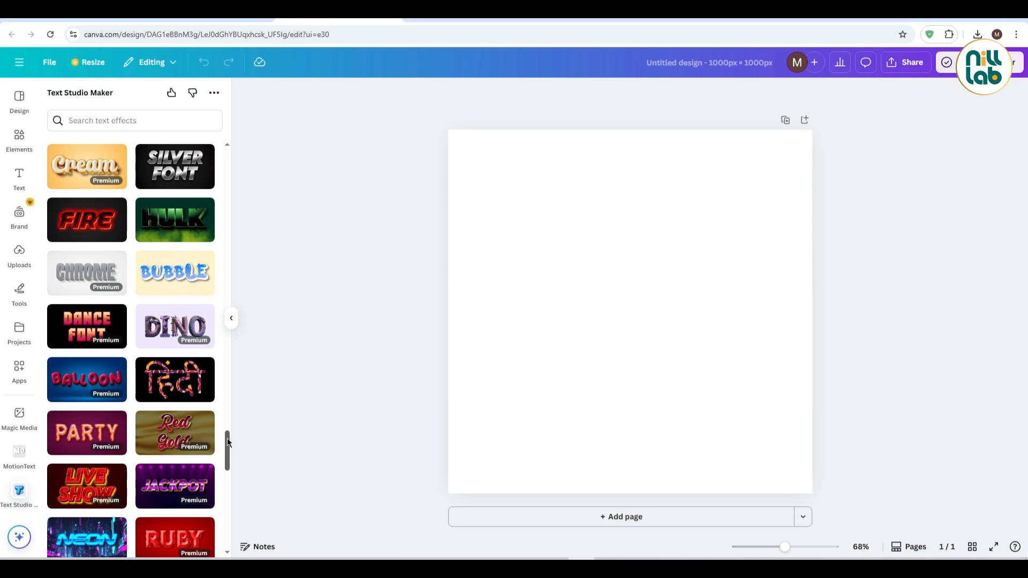
{"action": "left_click_drag", "start_coordinate": [228, 442], "coordinate": [229, 531]}
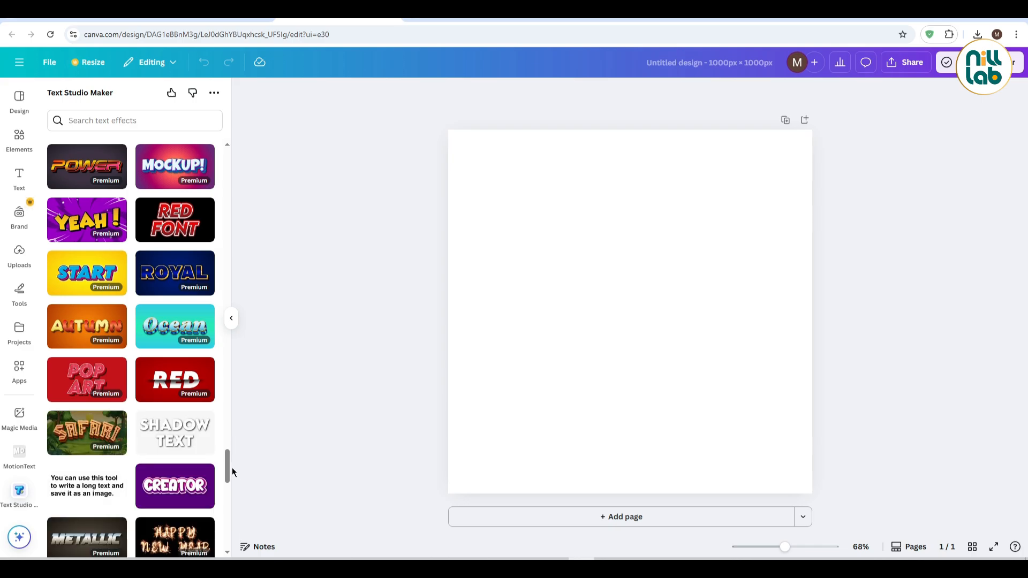
{"action": "left_click_drag", "start_coordinate": [229, 460], "coordinate": [229, 547]}
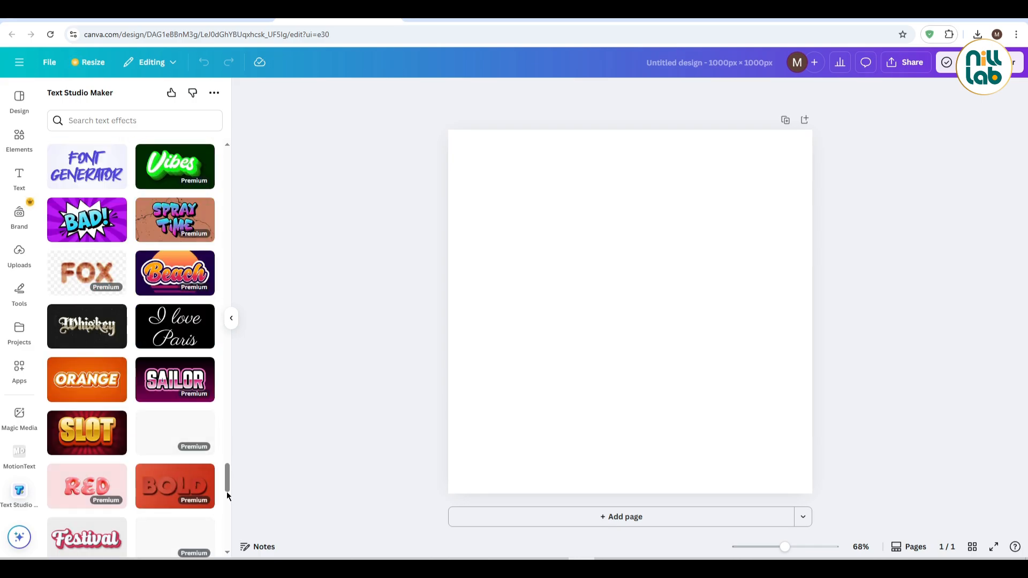
{"action": "left_click_drag", "start_coordinate": [228, 475], "coordinate": [227, 531]}
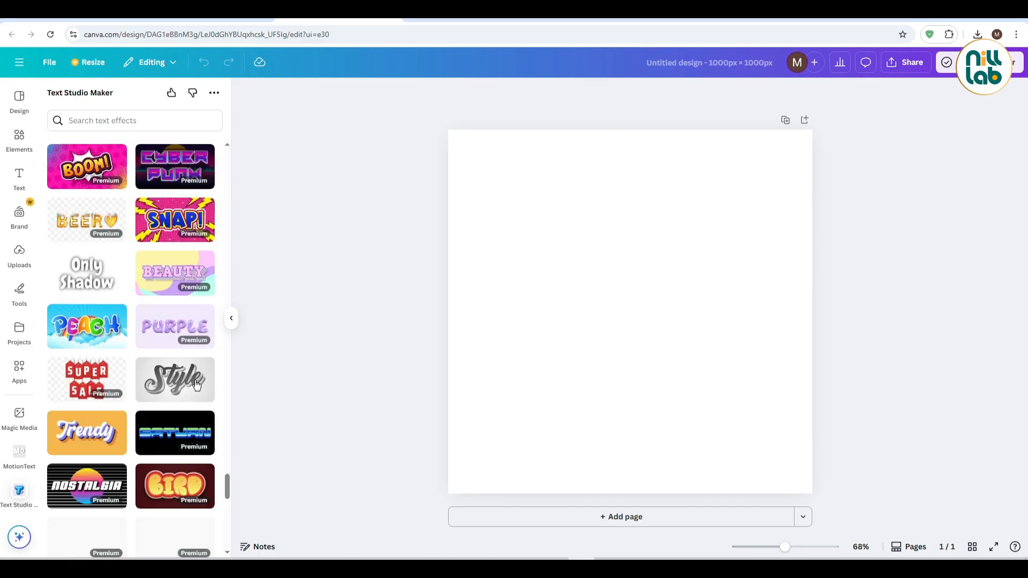
{"action": "left_click_drag", "start_coordinate": [223, 476], "coordinate": [227, 512]}
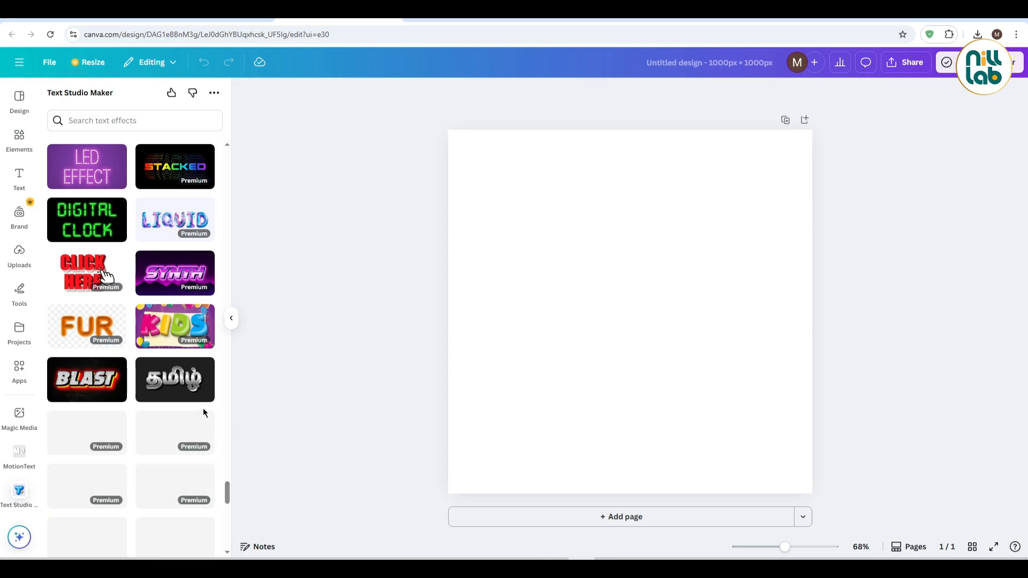
{"action": "scroll", "coordinate": [193, 402], "scroll_direction": "down", "scroll_amount": 7}
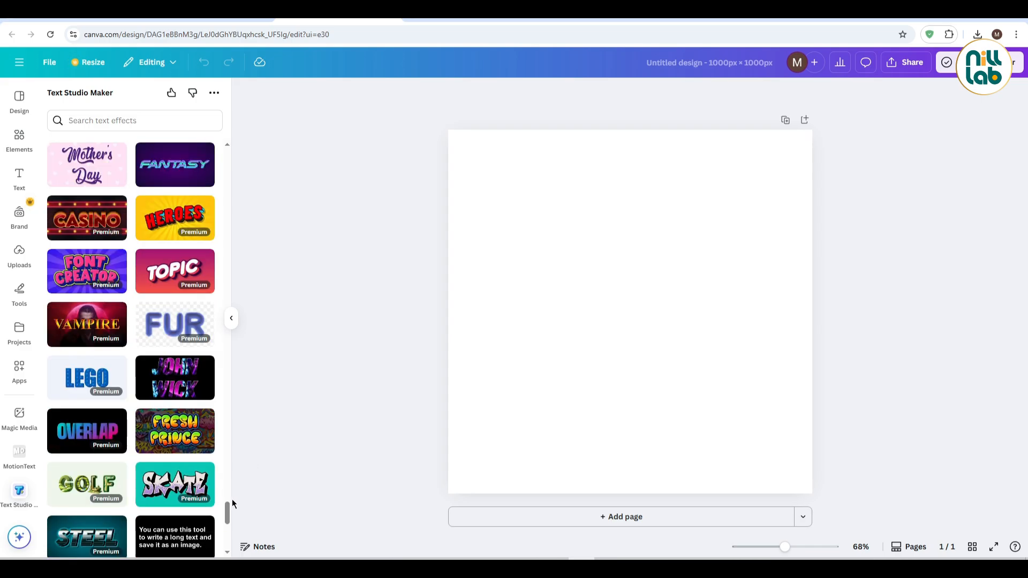
{"action": "left_click_drag", "start_coordinate": [228, 512], "coordinate": [227, 537]}
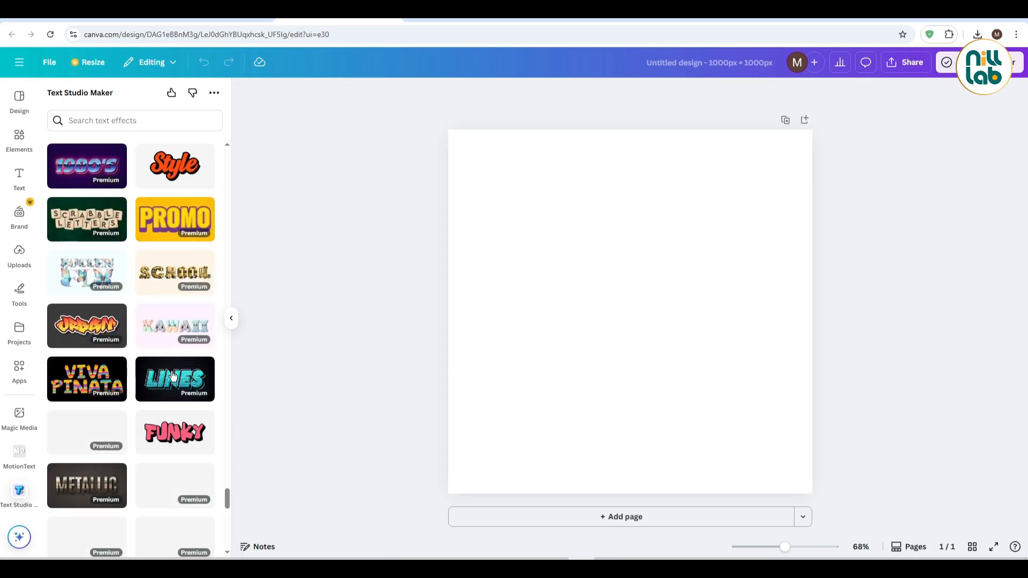
{"action": "scroll", "coordinate": [173, 382], "scroll_direction": "down", "scroll_amount": 6}
{"action": "scroll", "coordinate": [173, 382], "scroll_direction": "down", "scroll_amount": 10}
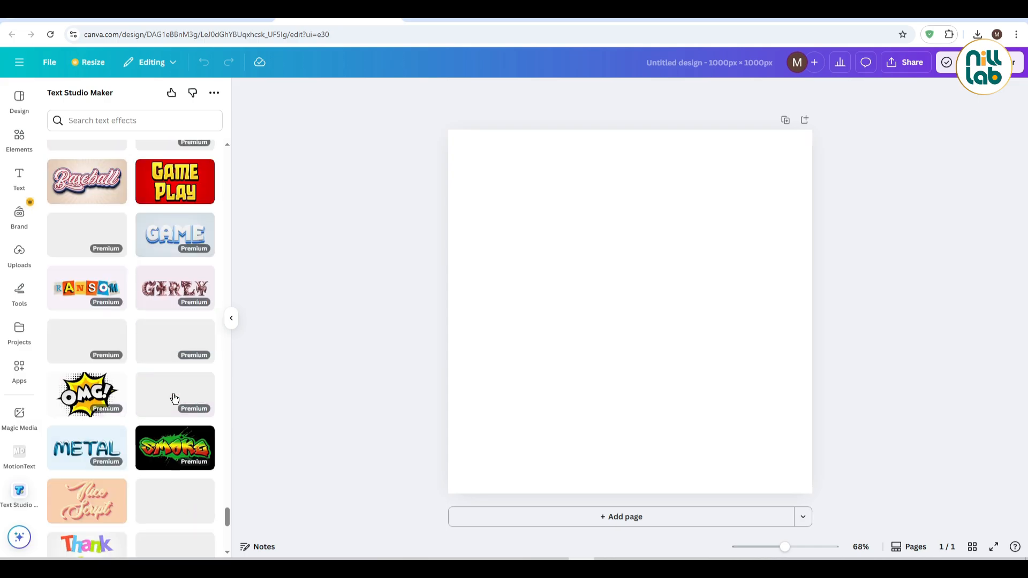
{"action": "scroll", "coordinate": [174, 398], "scroll_direction": "down", "scroll_amount": 6}
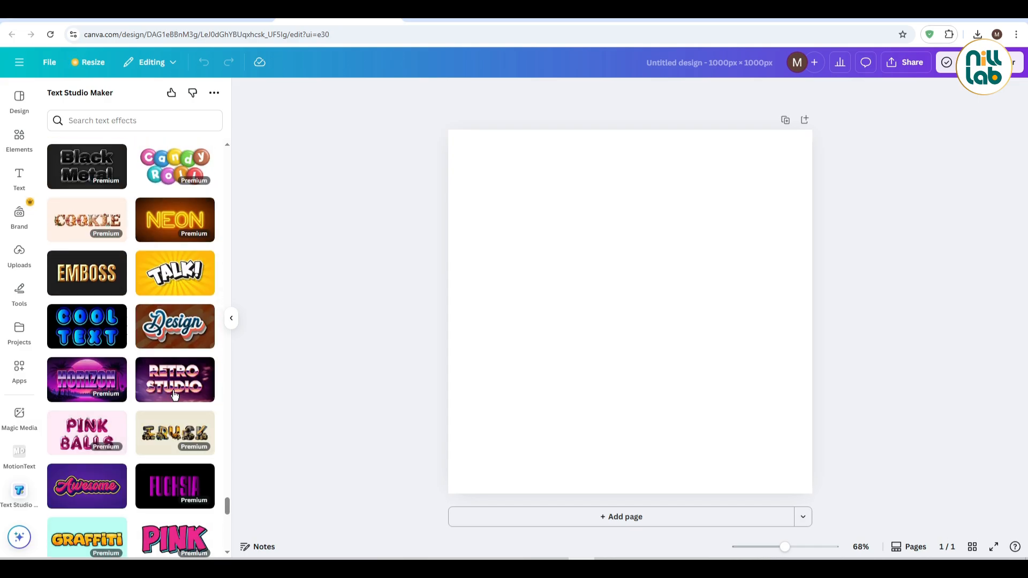
{"action": "scroll", "coordinate": [173, 395], "scroll_direction": "down", "scroll_amount": 14}
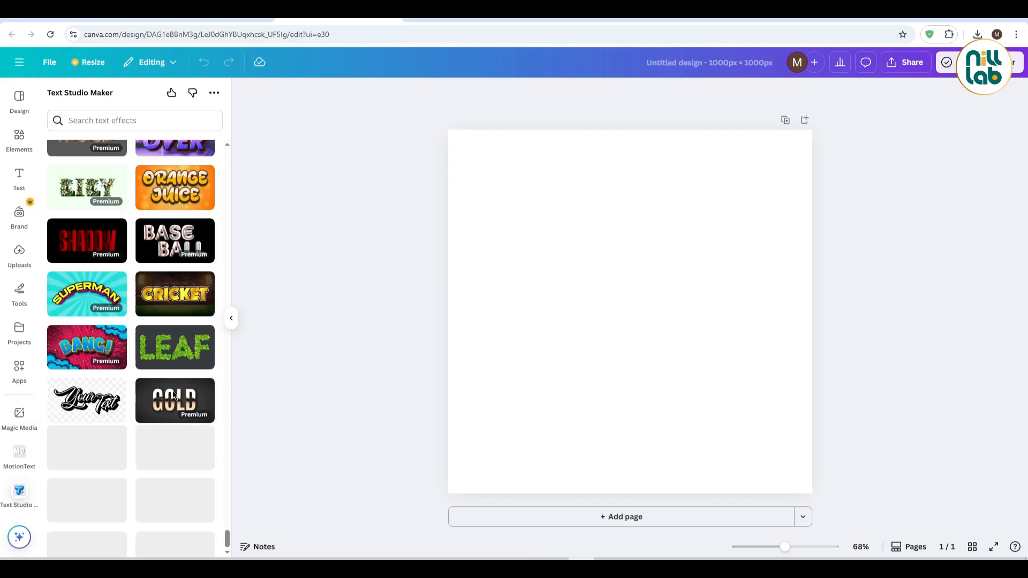
{"action": "scroll", "coordinate": [173, 395], "scroll_direction": "down", "scroll_amount": 18}
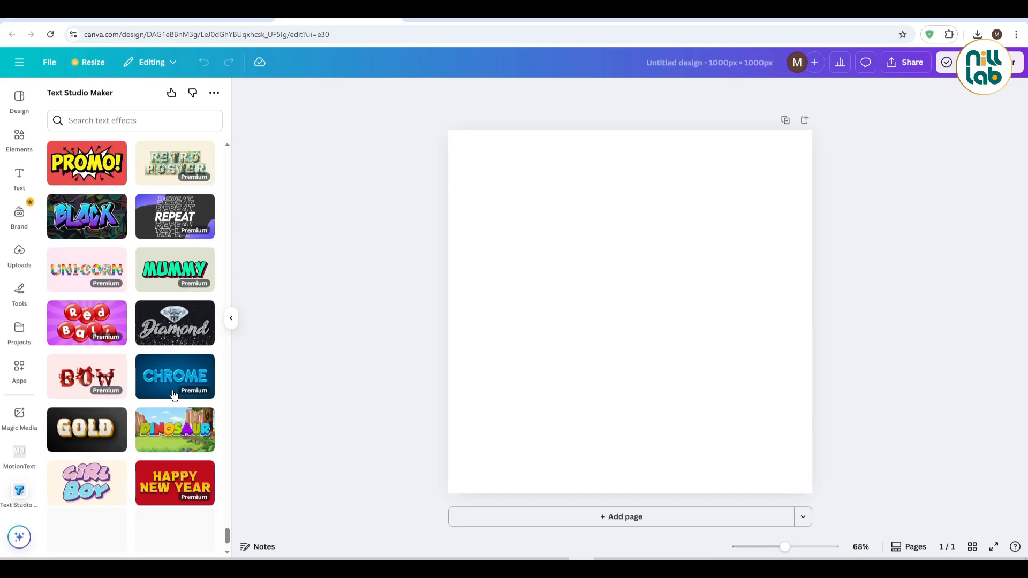
{"action": "scroll", "coordinate": [174, 395], "scroll_direction": "down", "scroll_amount": 5}
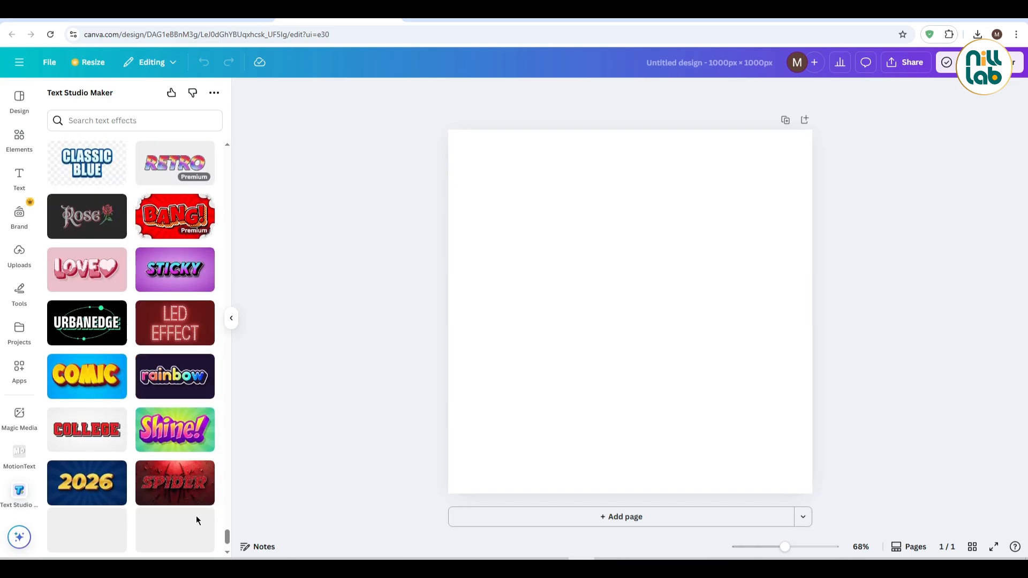
{"action": "left_click_drag", "start_coordinate": [226, 512], "coordinate": [227, 542]}
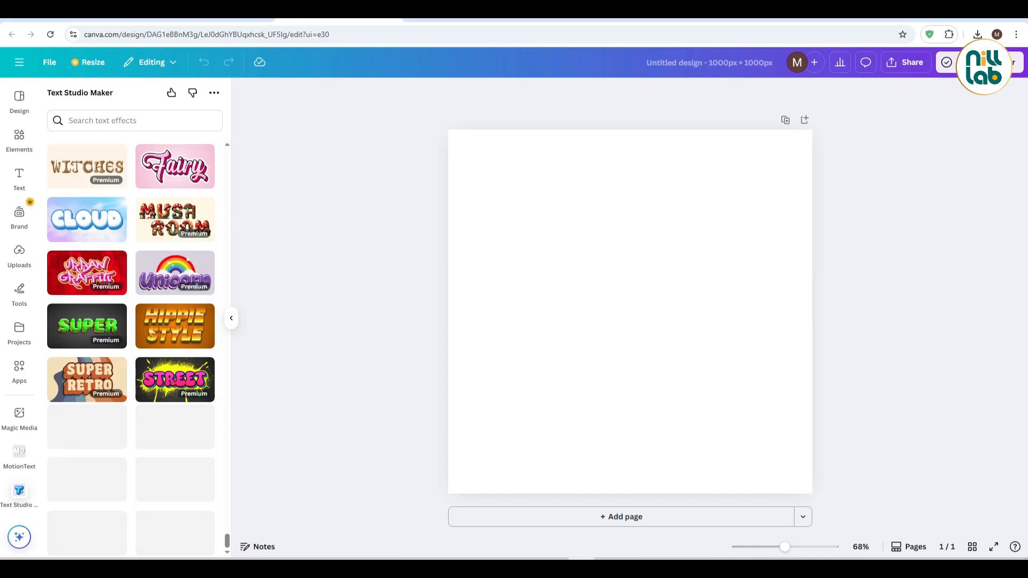
{"action": "scroll", "coordinate": [163, 435], "scroll_direction": "down", "scroll_amount": 8}
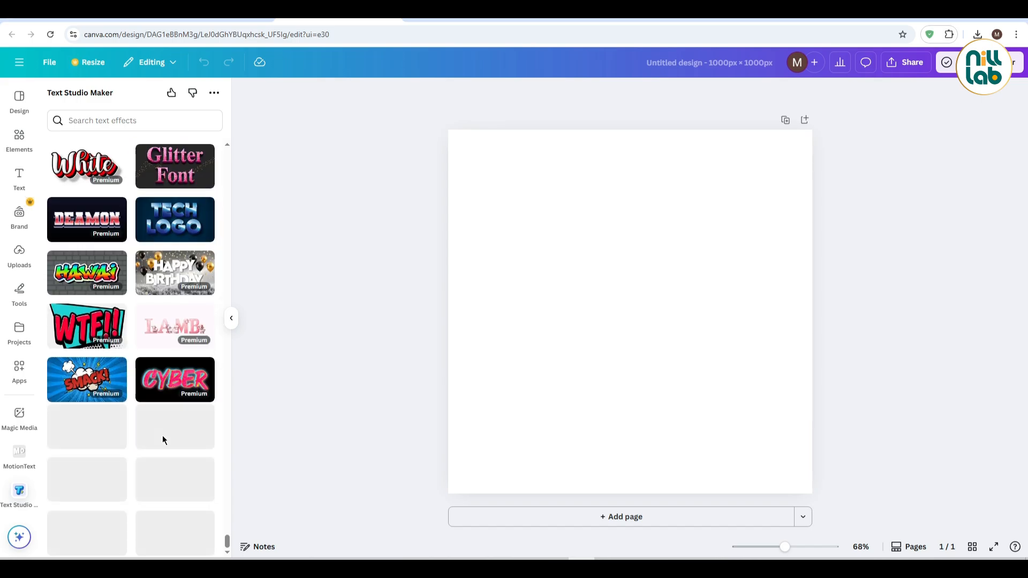
{"action": "scroll", "coordinate": [200, 513], "scroll_direction": "down", "scroll_amount": 10}
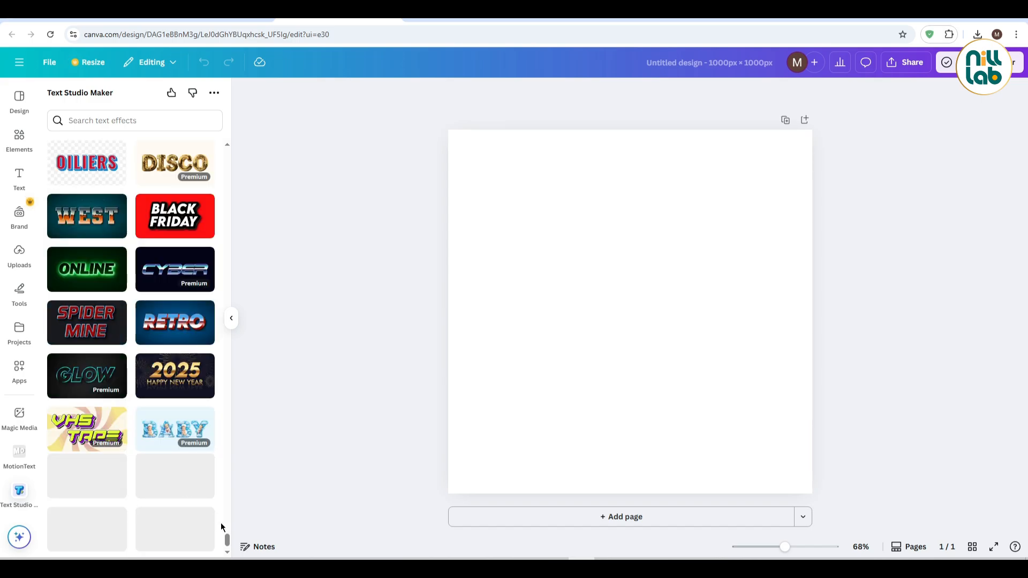
{"action": "scroll", "coordinate": [183, 465], "scroll_direction": "down", "scroll_amount": 6}
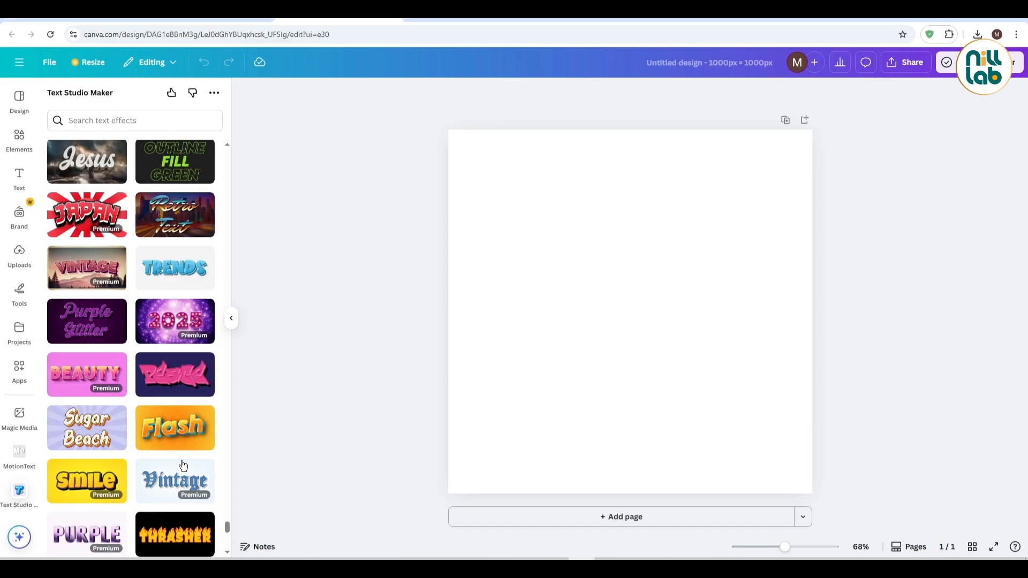
{"action": "left_click_drag", "start_coordinate": [227, 530], "coordinate": [219, 134]}
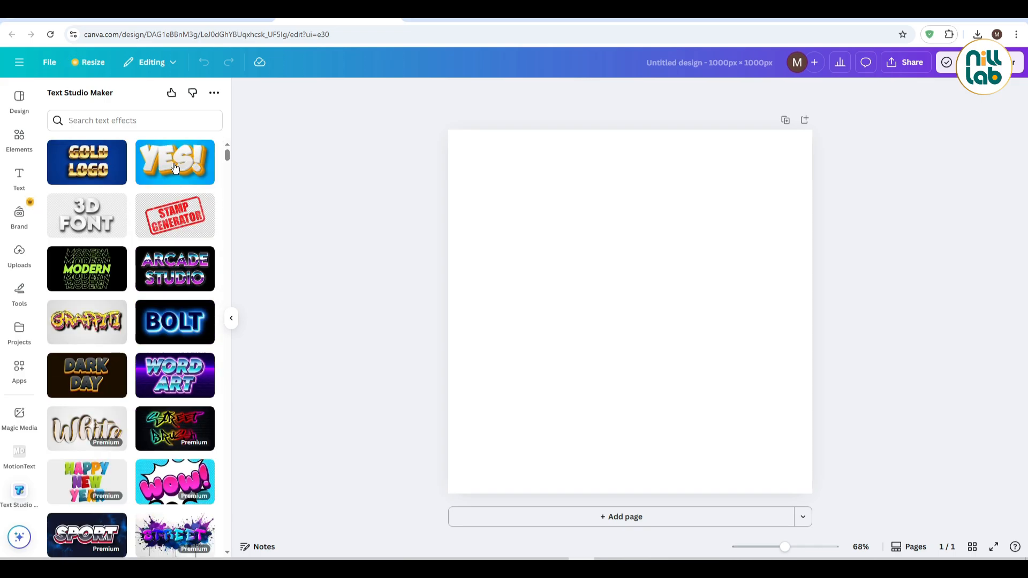
Choose the DARK DAY text effect, replace its text with "Good" and "Day" on two separate lines, and left-align them
{"action": "left_click", "coordinate": [90, 380]}
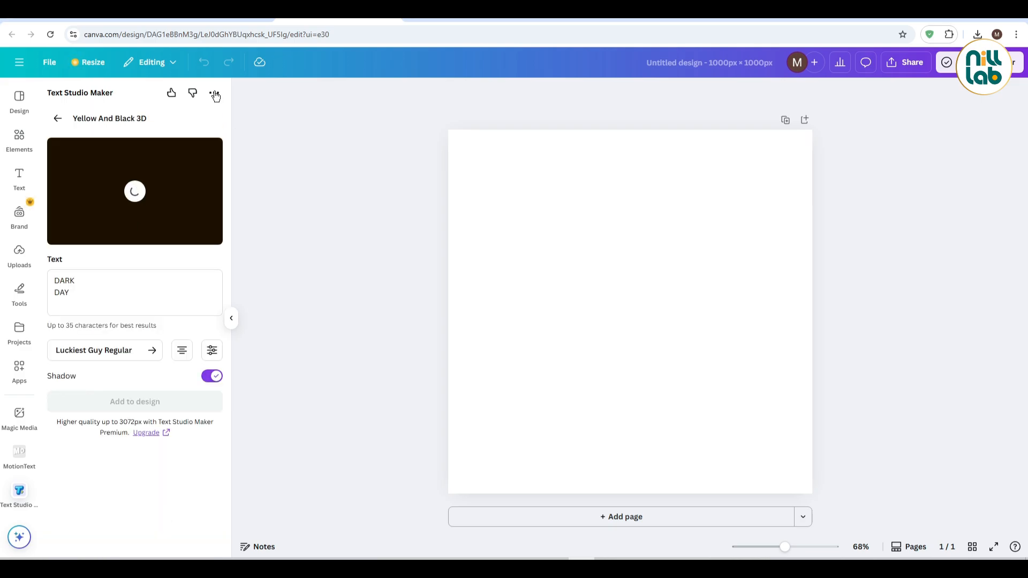
{"action": "left_click", "coordinate": [89, 303]}
{"action": "key", "text": "ctrl+a"}
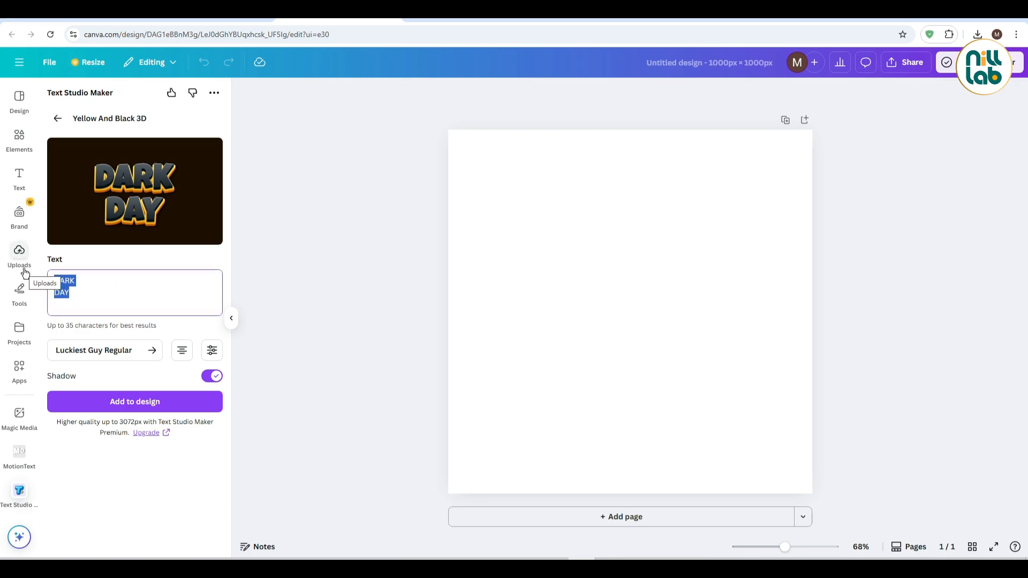
{"action": "type", "text": "Good"}
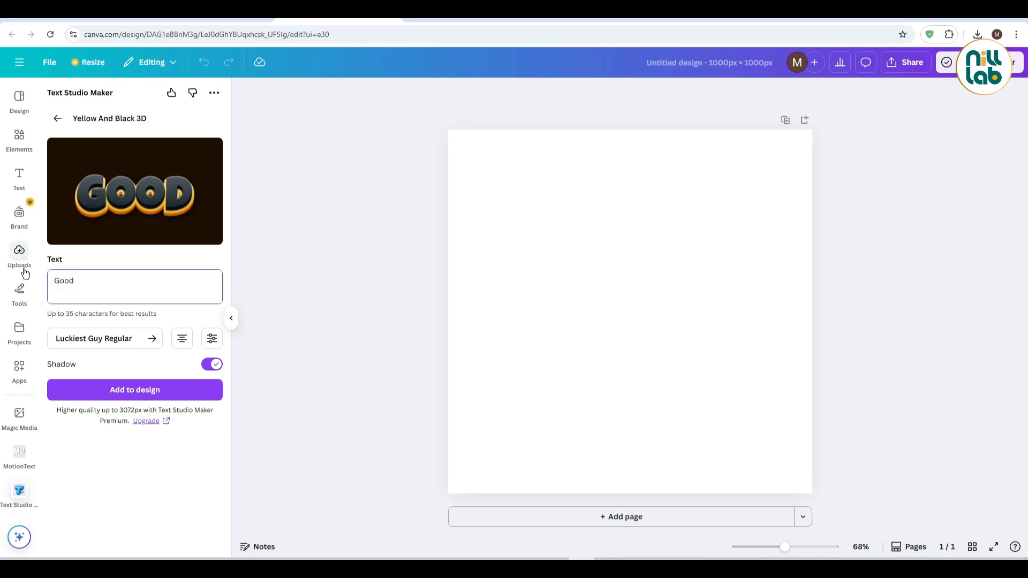
{"action": "type", "text": " Day"}
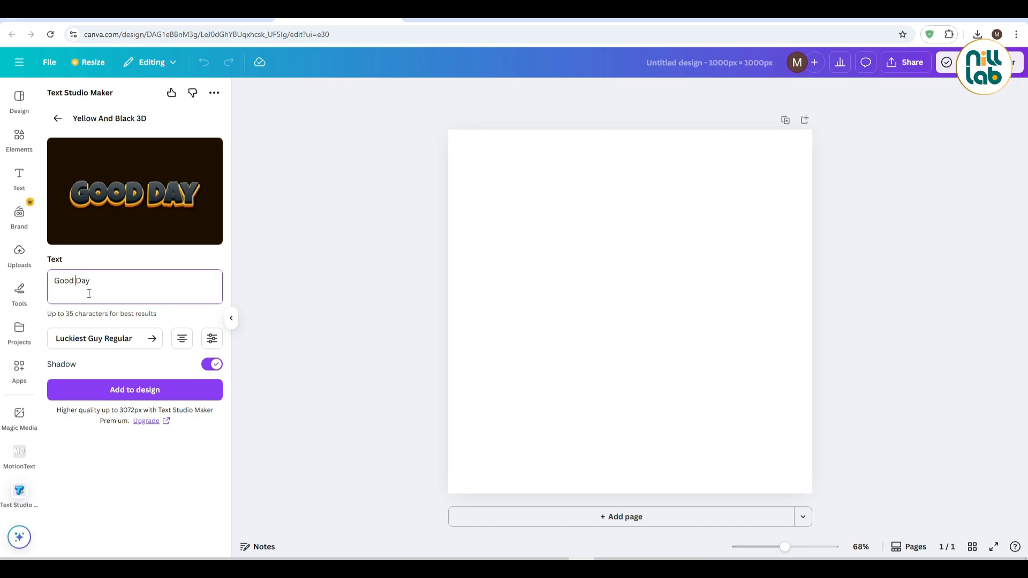
{"action": "key", "text": "BackSpace"}
{"action": "key", "text": "Return"}
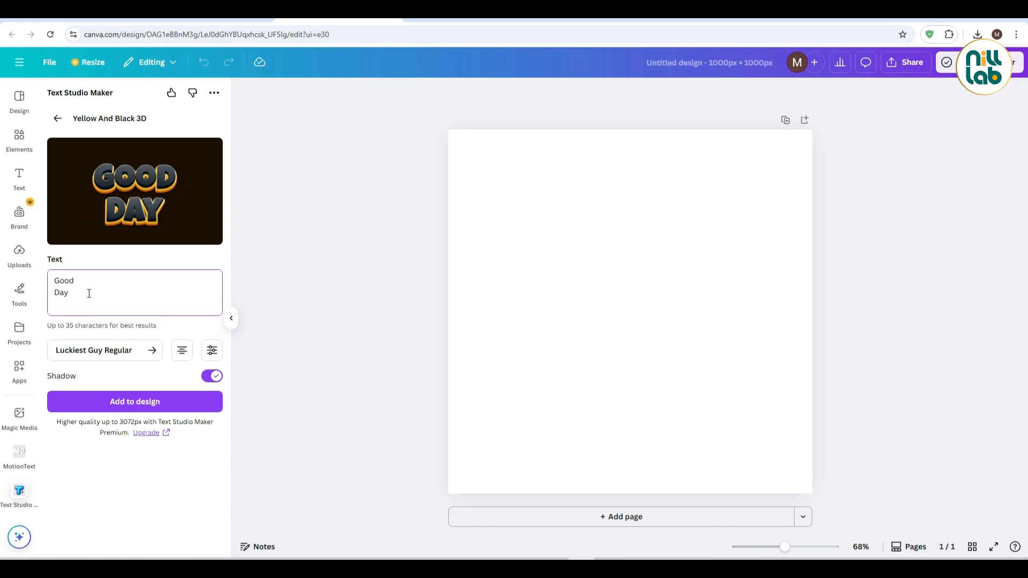
{"action": "left_click", "coordinate": [181, 352]}
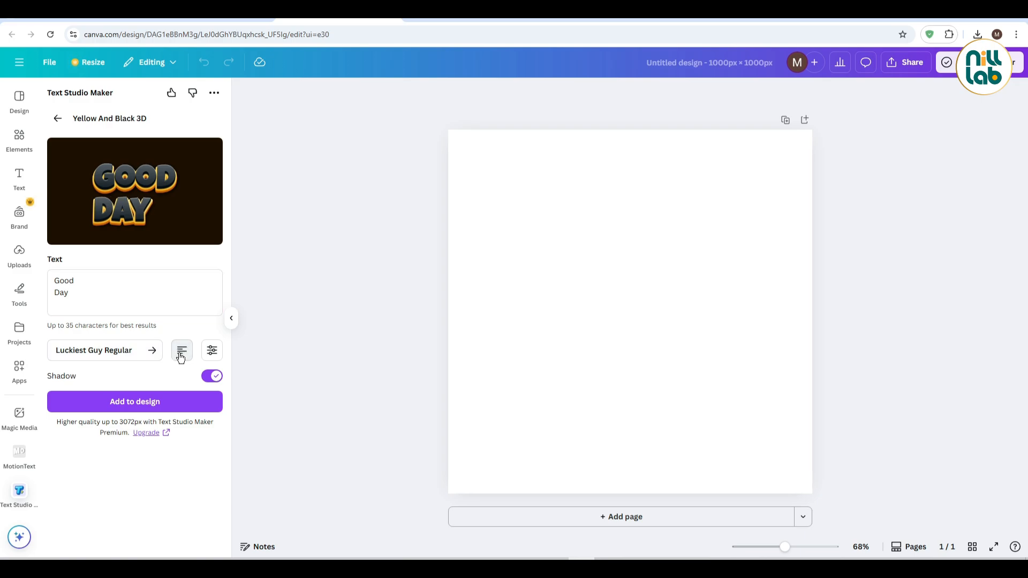
Try out the text effect's spacing settings, finishing with letter spacing at 0 and line height at 1
{"action": "left_click", "coordinate": [212, 351]}
{"action": "mouse_move", "coordinate": [122, 407]}
{"action": "left_mouse_down"}
{"action": "mouse_move", "coordinate": [145, 407]}
{"action": "mouse_move", "coordinate": [125, 405]}
{"action": "left_mouse_up"}
{"action": "mouse_move", "coordinate": [135, 451]}
{"action": "left_mouse_down"}
{"action": "mouse_move", "coordinate": [155, 448]}
{"action": "mouse_move", "coordinate": [131, 447]}
{"action": "left_mouse_up"}
{"action": "left_click", "coordinate": [209, 449]}
{"action": "type", "text": "0"}
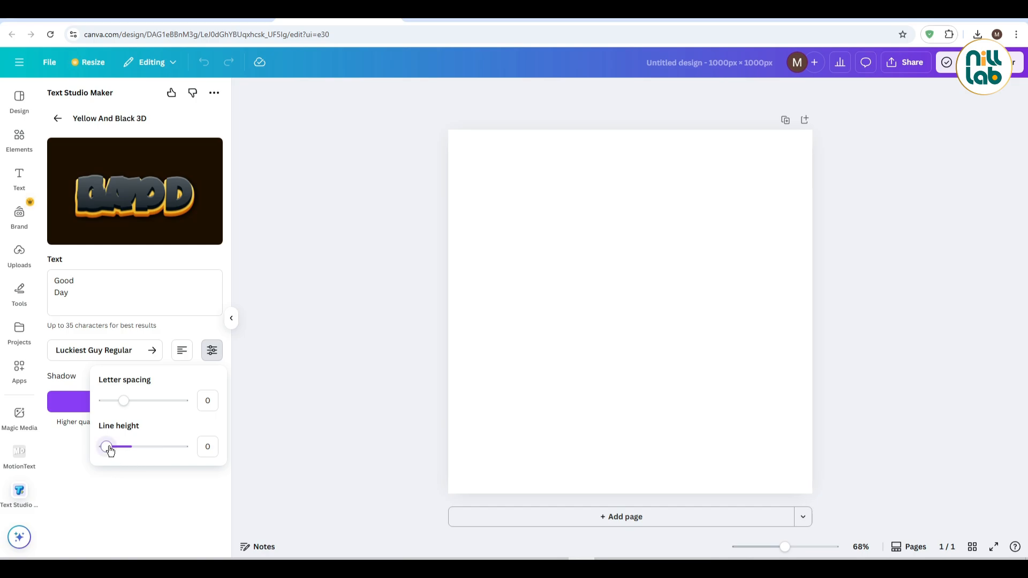
{"action": "left_click_drag", "start_coordinate": [106, 448], "coordinate": [133, 450]}
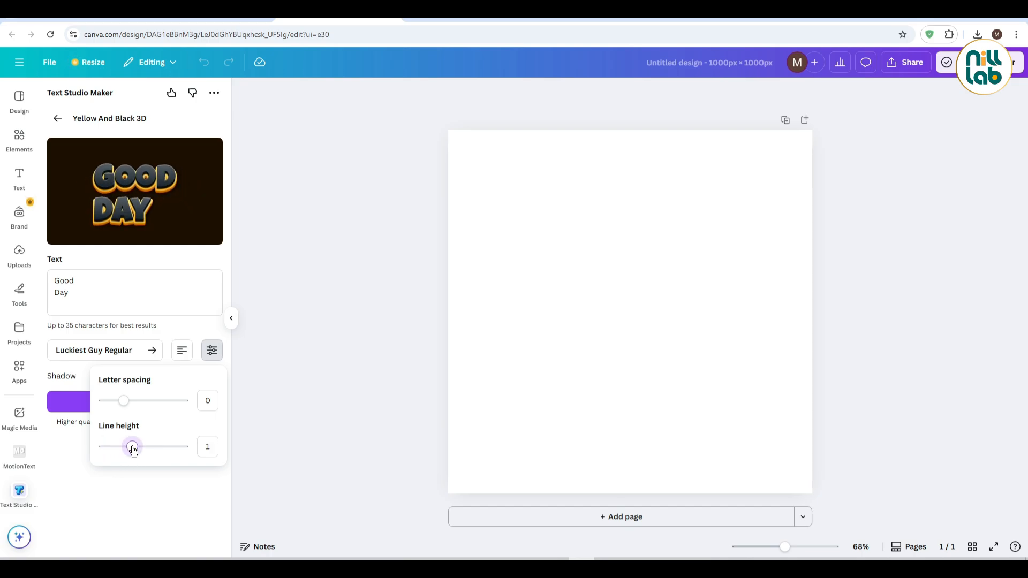
{"action": "left_click", "coordinate": [212, 356]}
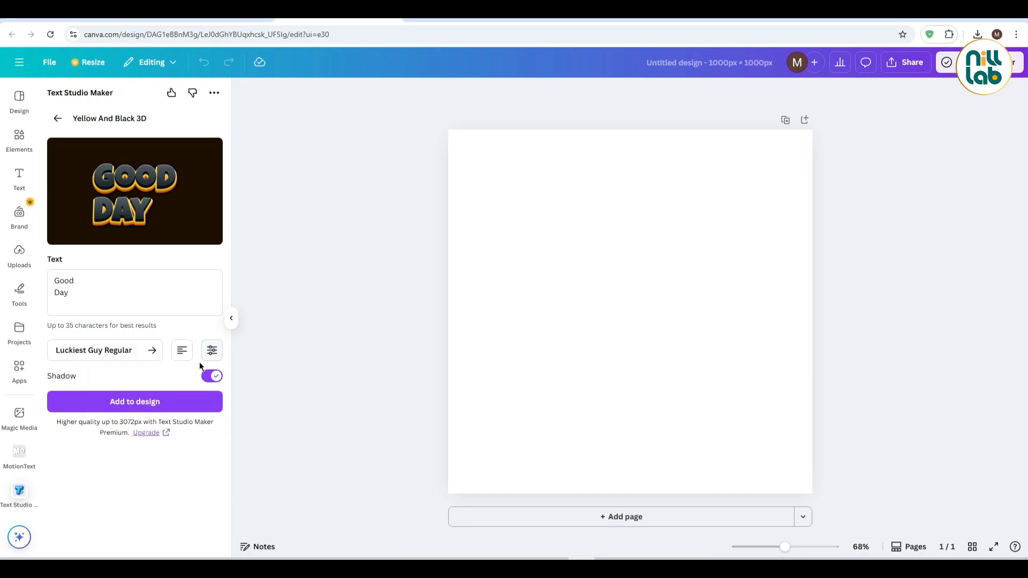
Center-align the "Good Day" text and turn off its shadow
{"action": "left_click", "coordinate": [182, 353]}
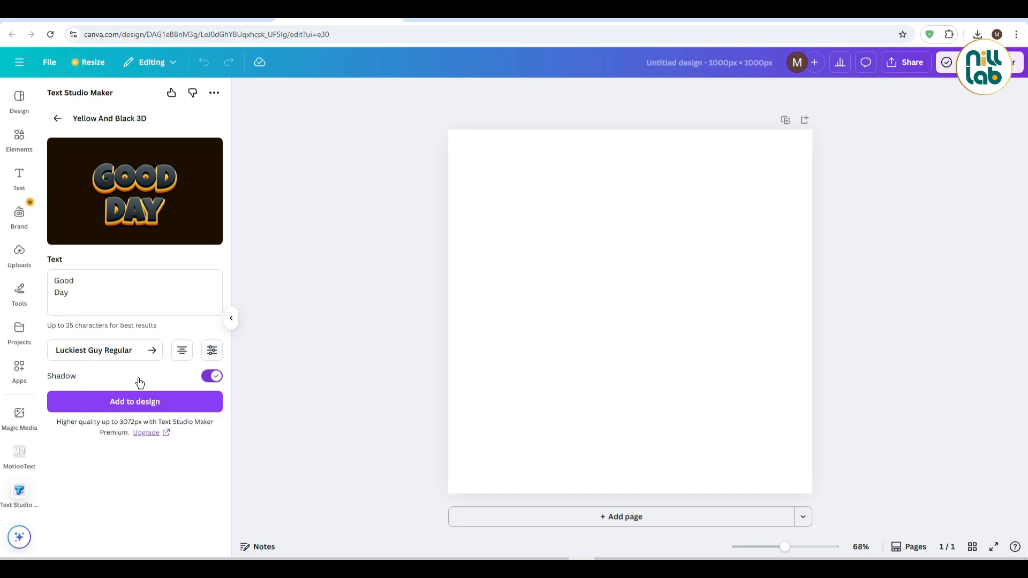
{"action": "left_click", "coordinate": [214, 380]}
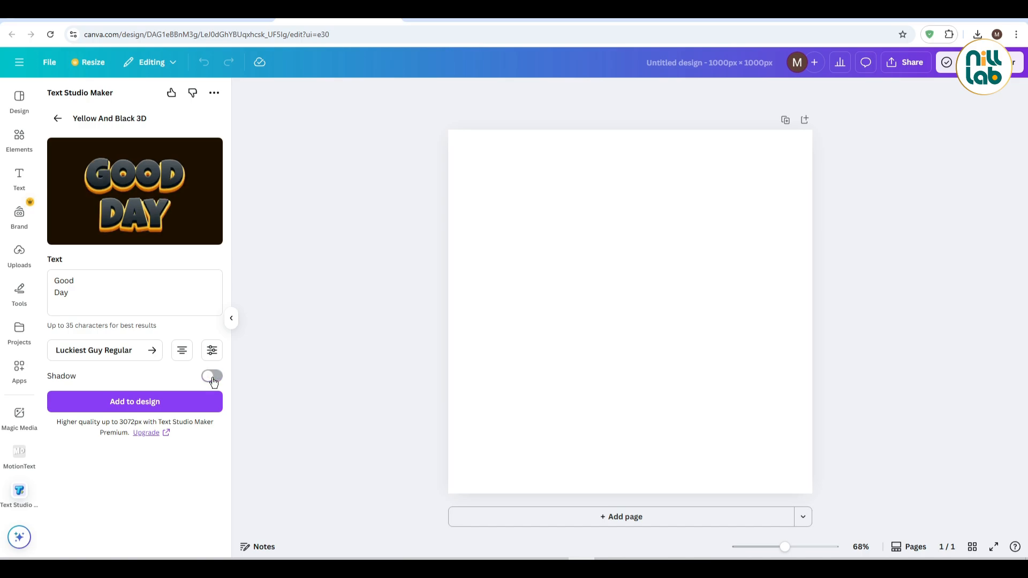
{"action": "left_click", "coordinate": [214, 380]}
{"action": "left_click", "coordinate": [214, 380]}
{"action": "left_click", "coordinate": [214, 379]}
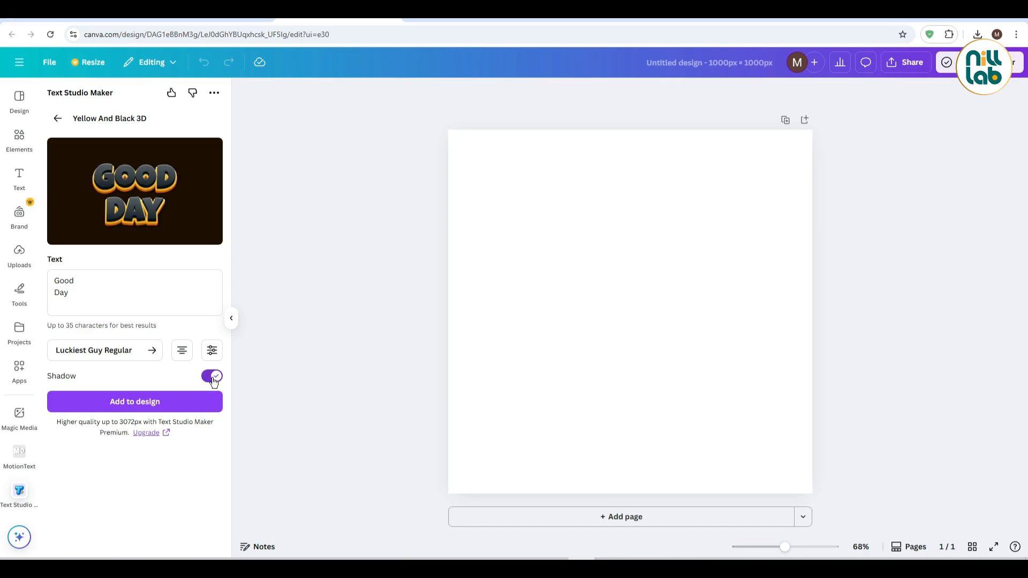
{"action": "left_click", "coordinate": [214, 379]}
Change the text effect's font to FASTER Italic from the font list
{"action": "left_click", "coordinate": [131, 351]}
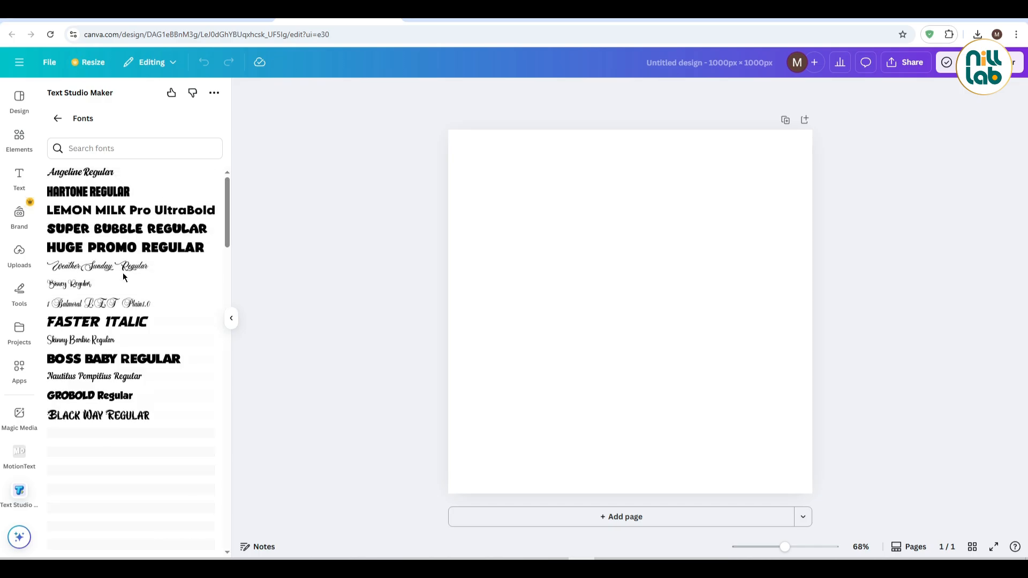
{"action": "scroll", "coordinate": [123, 275], "scroll_direction": "down", "scroll_amount": 15}
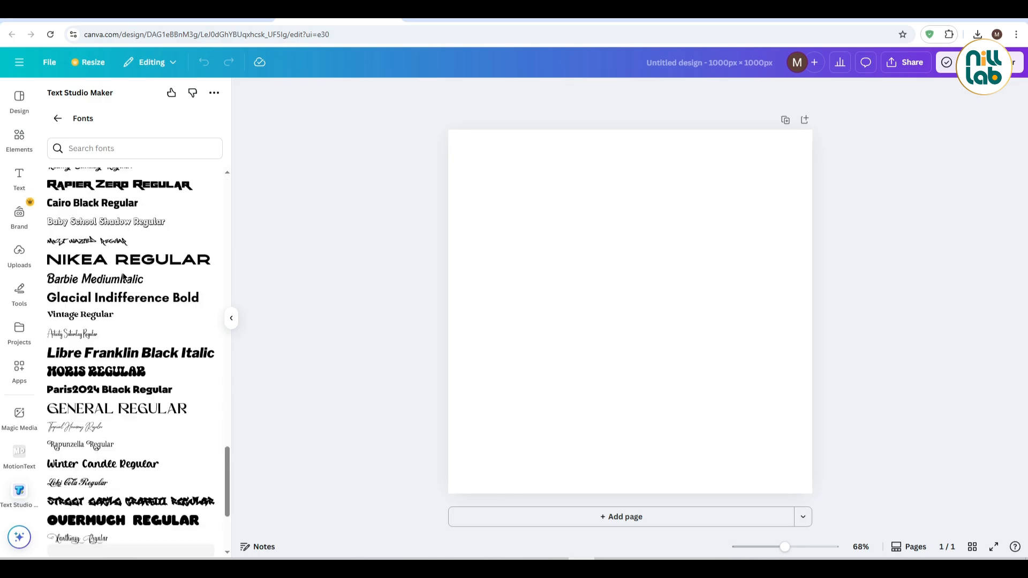
{"action": "scroll", "coordinate": [166, 396], "scroll_direction": "up", "scroll_amount": 10}
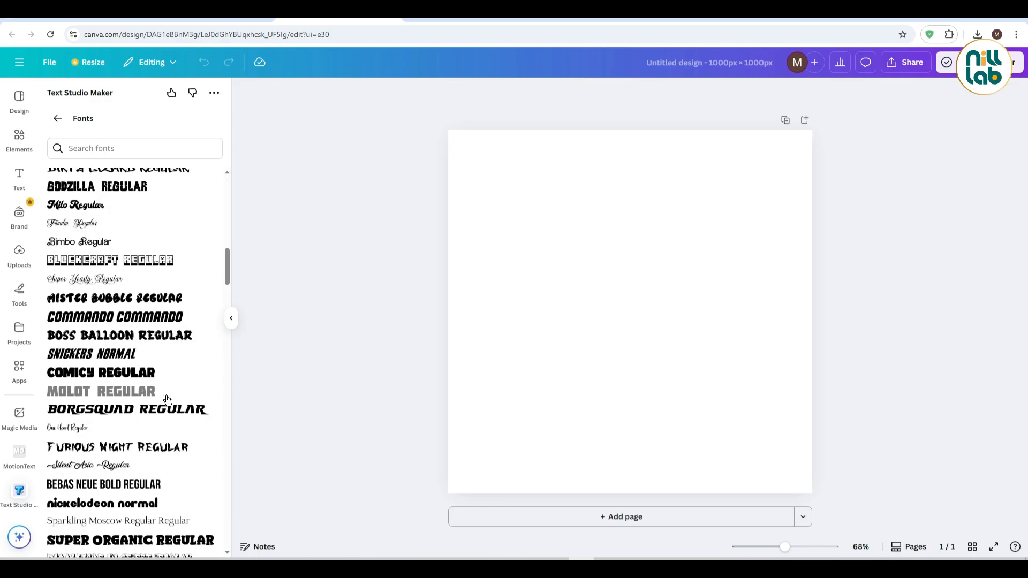
{"action": "scroll", "coordinate": [165, 399], "scroll_direction": "up", "scroll_amount": 7}
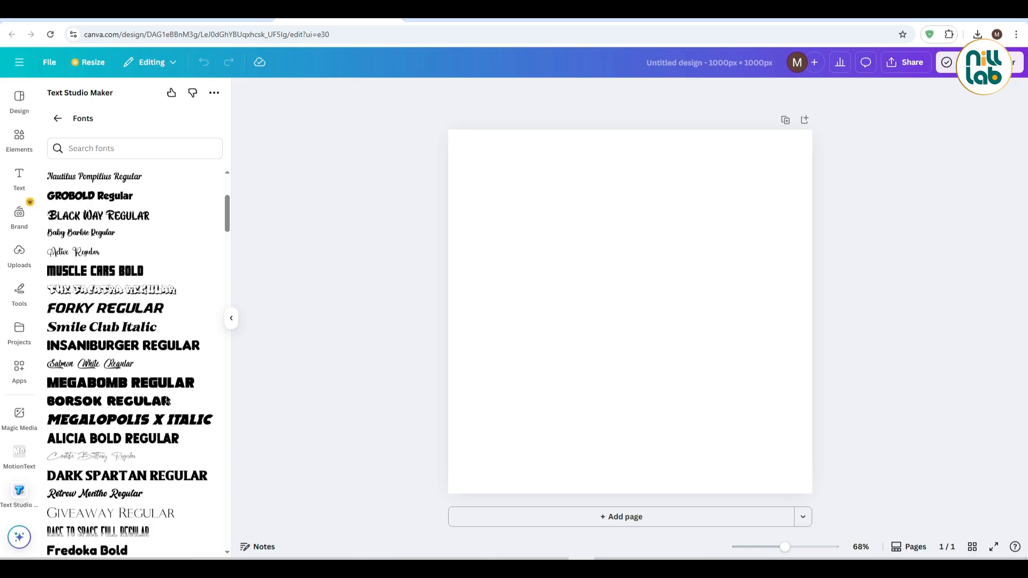
{"action": "scroll", "coordinate": [168, 400], "scroll_direction": "down", "scroll_amount": 2}
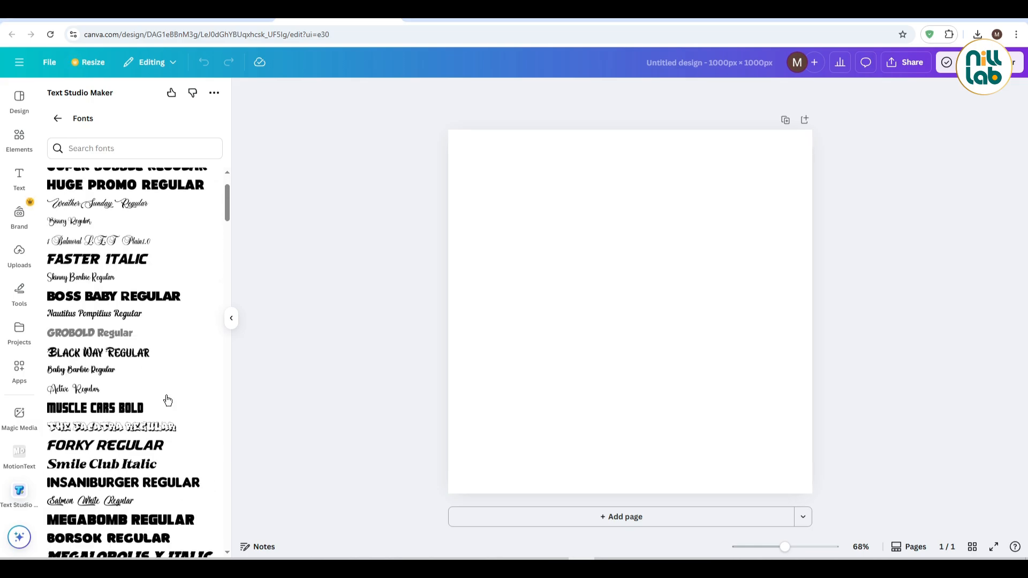
{"action": "left_click", "coordinate": [121, 220]}
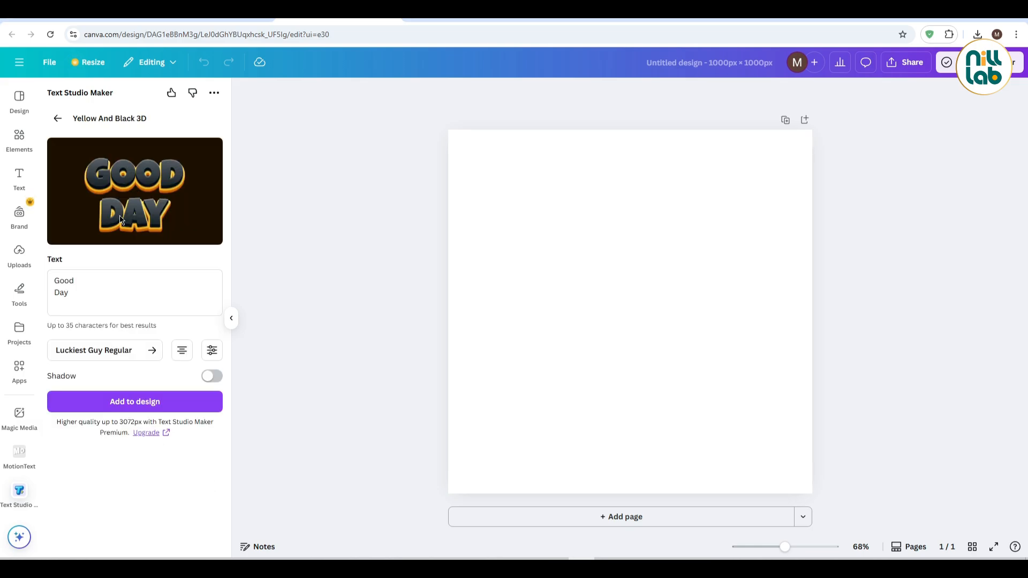
Add the text effect to the design and enlarge it to span the full page width
{"action": "left_click", "coordinate": [145, 406]}
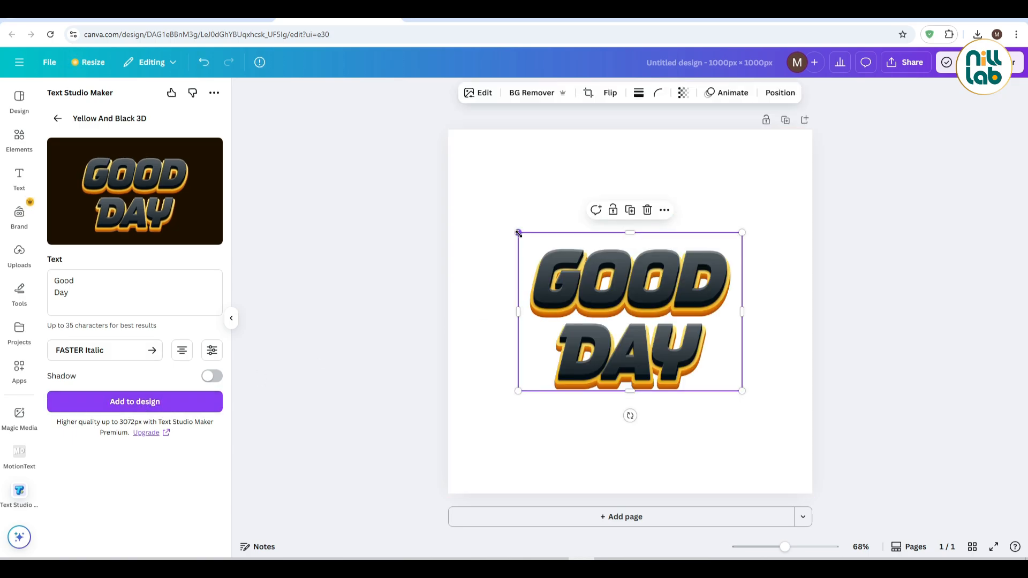
{"action": "left_click_drag", "start_coordinate": [518, 232], "coordinate": [448, 183]}
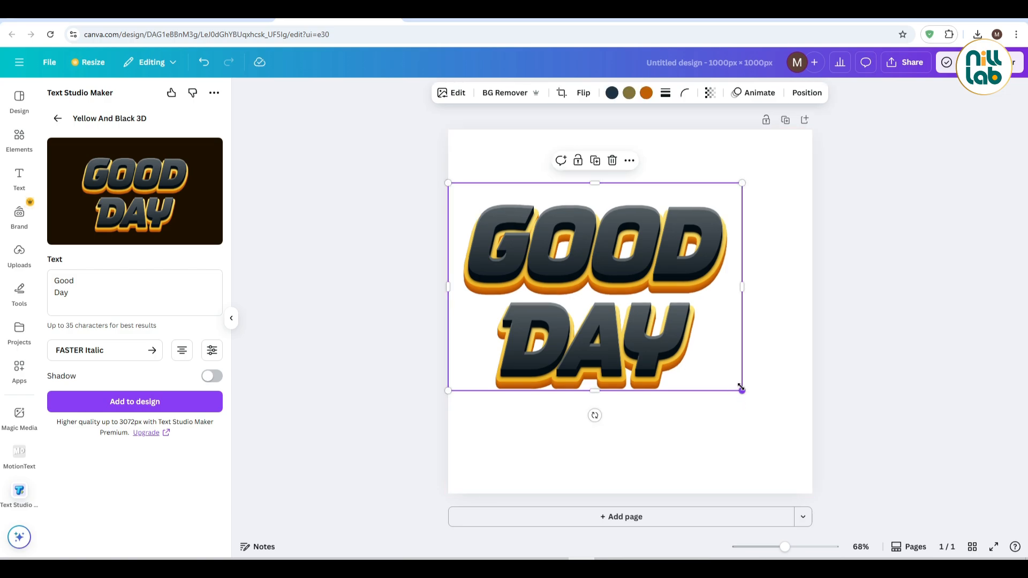
{"action": "left_click_drag", "start_coordinate": [741, 387], "coordinate": [808, 440]}
{"action": "left_click", "coordinate": [855, 298]}
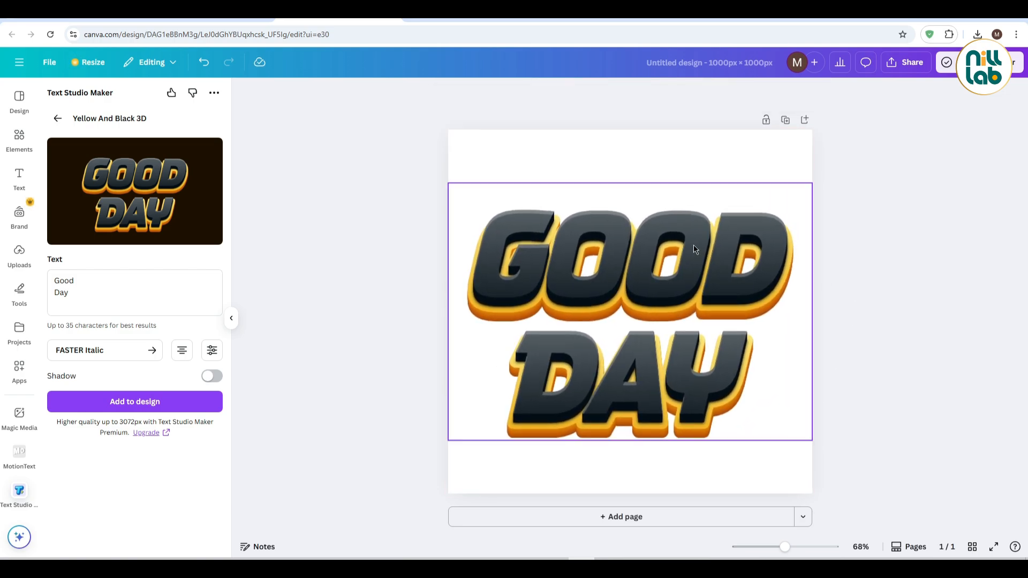
{"action": "left_click", "coordinate": [905, 62]}
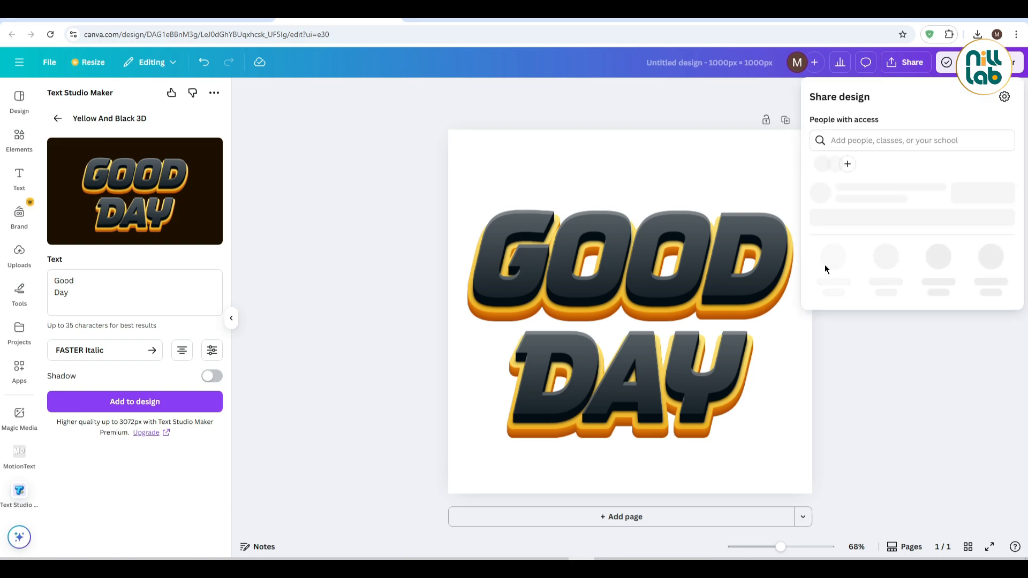
{"action": "left_click", "coordinate": [833, 281]}
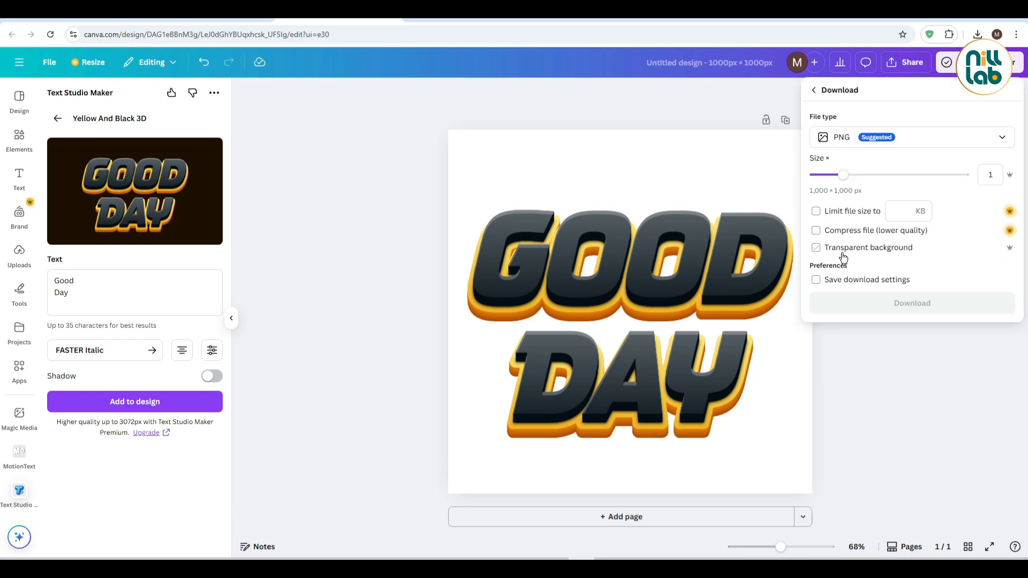
{"action": "left_click", "coordinate": [515, 155]}
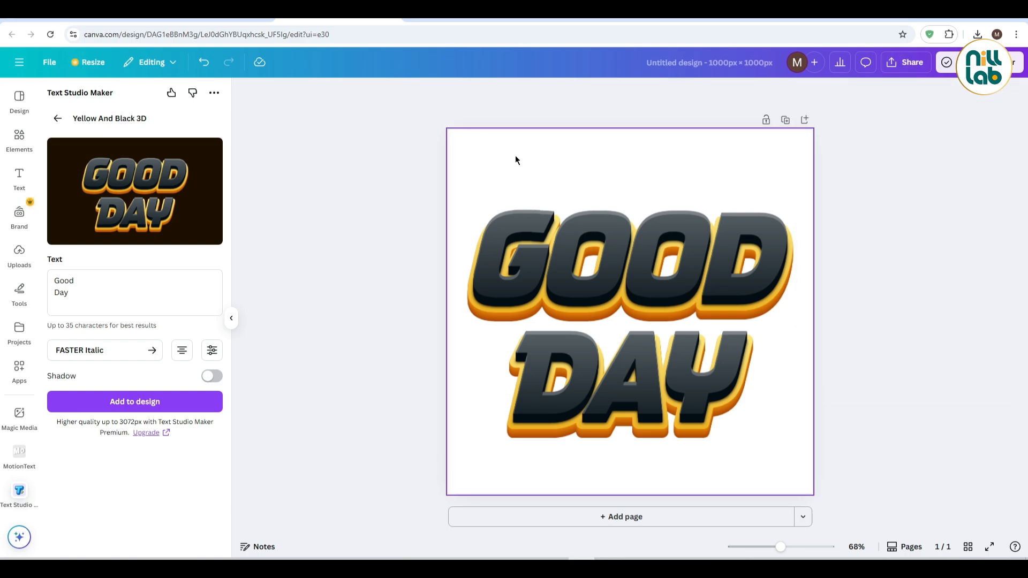
Test the page background with a black-to-blue gradient and solid red, and set it back to white
{"action": "left_click", "coordinate": [599, 94]}
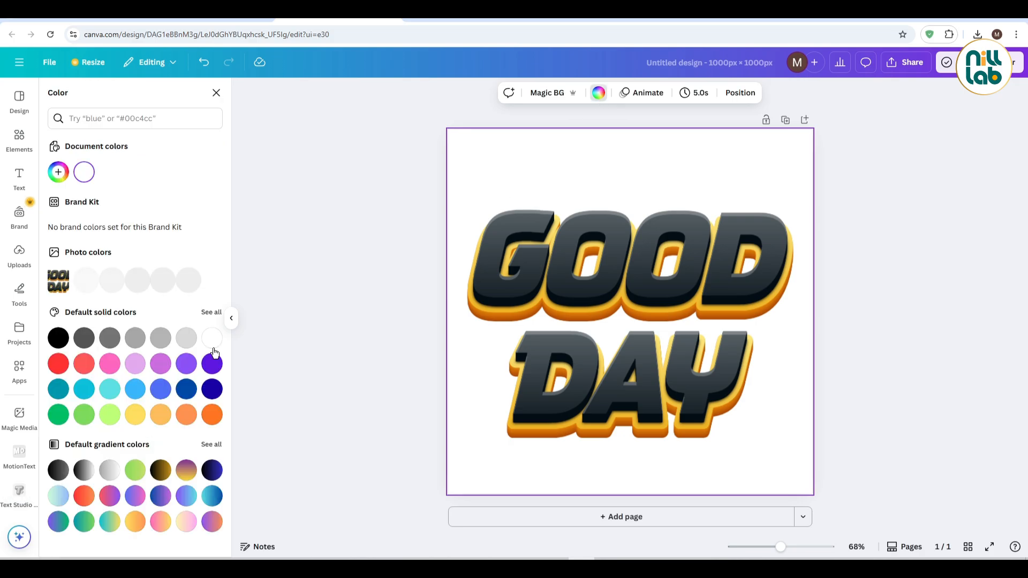
{"action": "left_click", "coordinate": [212, 467]}
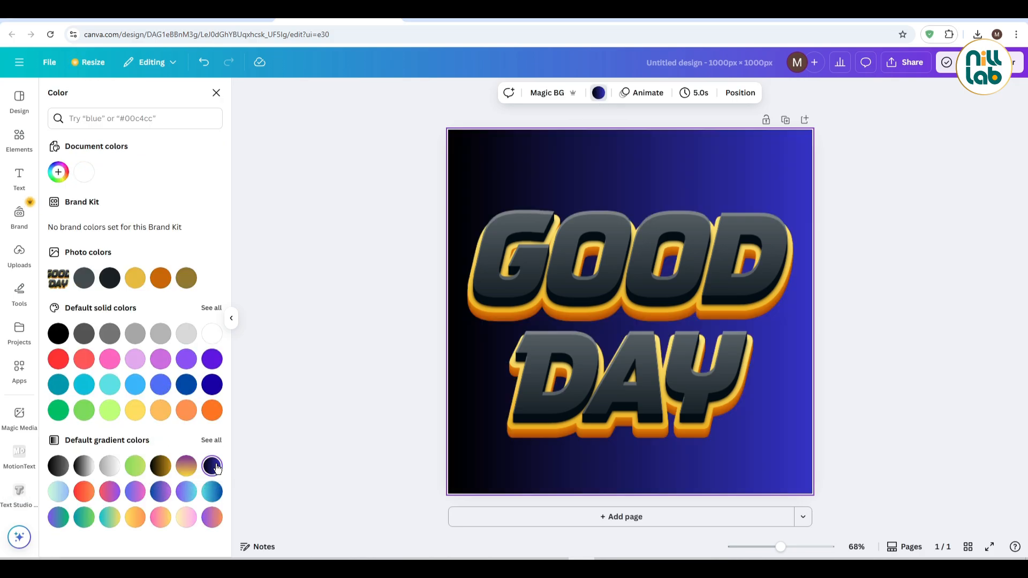
{"action": "left_click", "coordinate": [59, 360]}
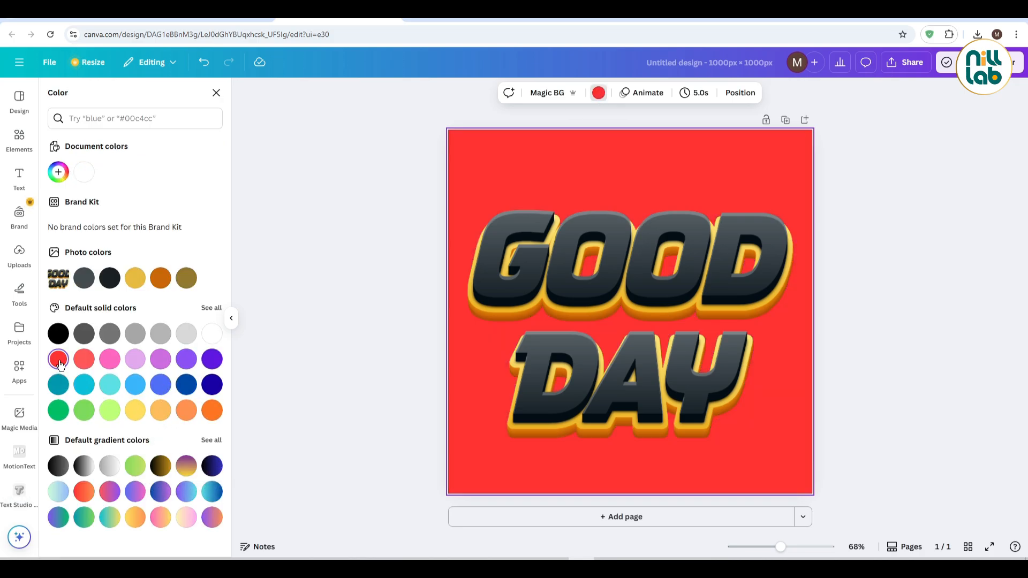
{"action": "left_click", "coordinate": [211, 334]}
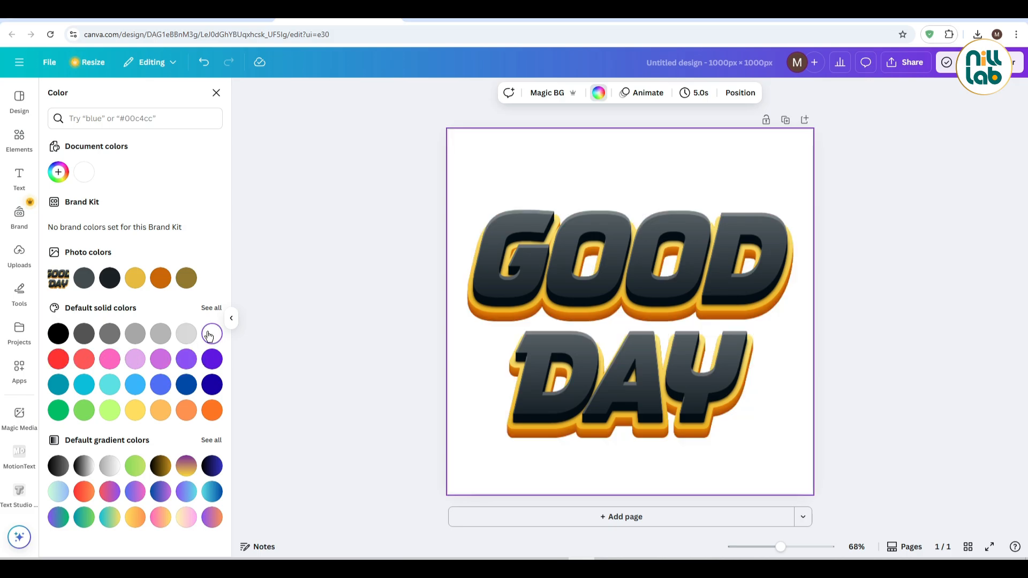
{"action": "left_click", "coordinate": [320, 206]}
{"action": "left_click", "coordinate": [604, 303]}
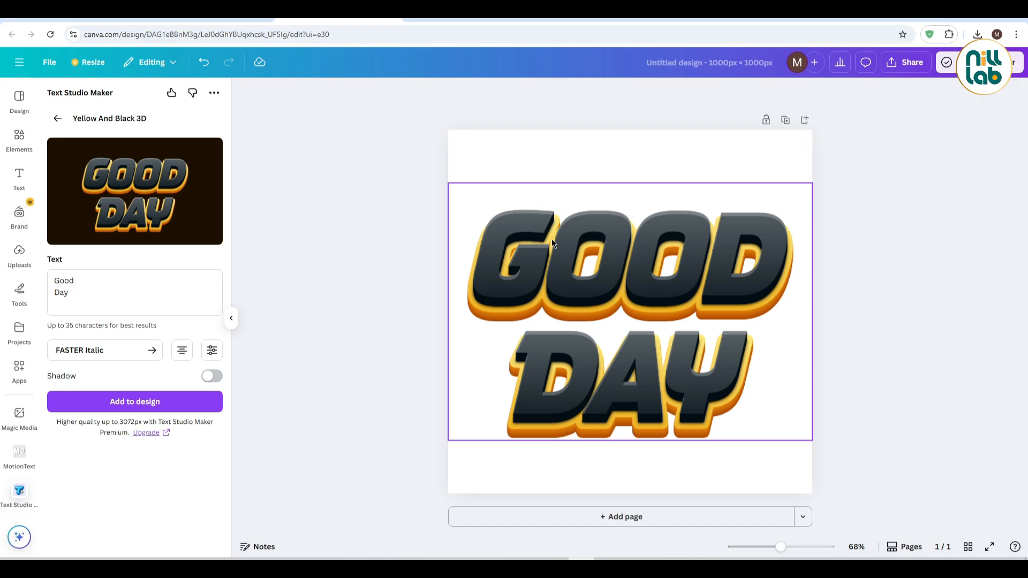
Download the design as a PNG with a transparent background at size 1
{"action": "left_click", "coordinate": [904, 66]}
{"action": "left_click", "coordinate": [836, 293]}
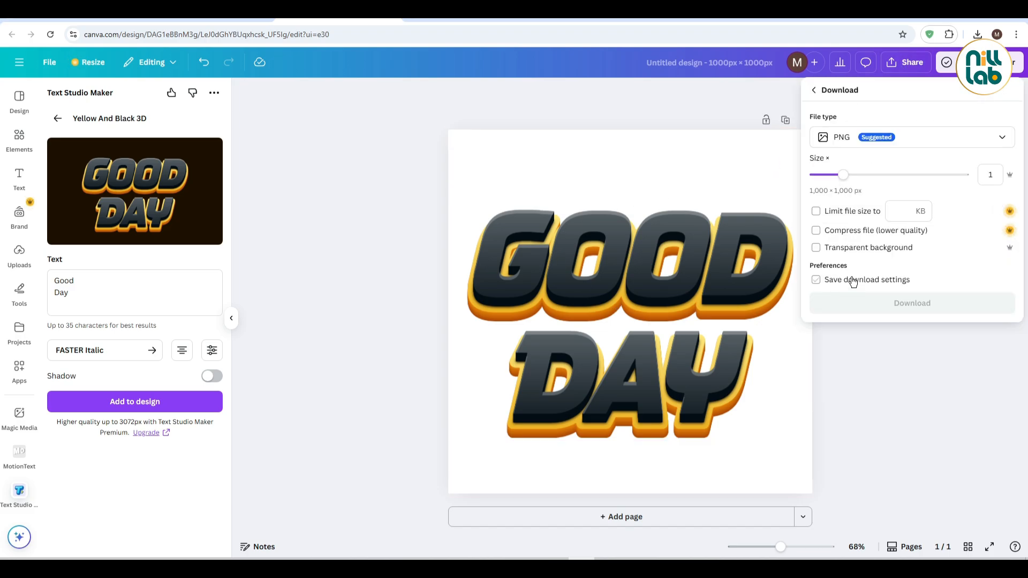
{"action": "left_click", "coordinate": [856, 143]}
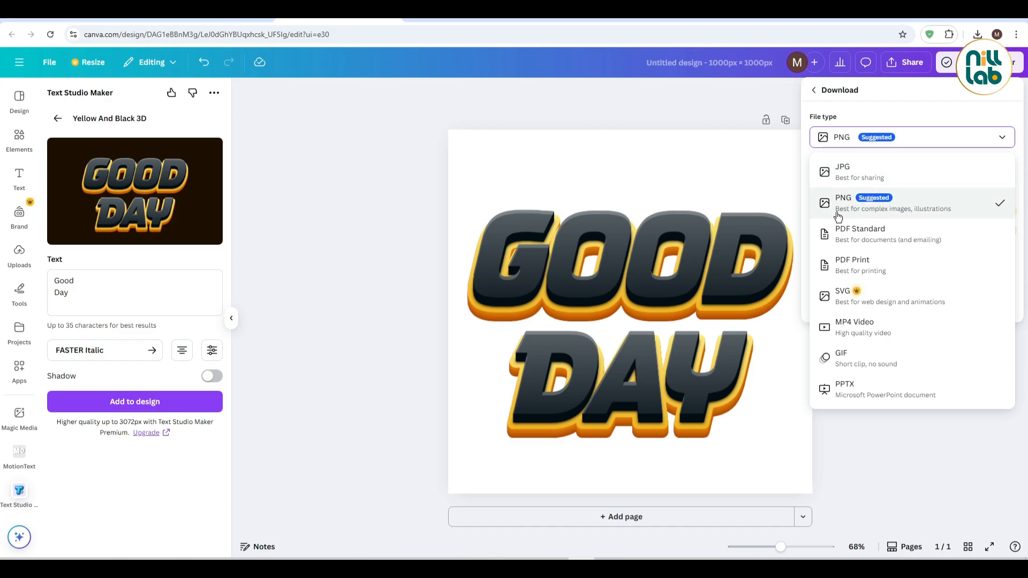
{"action": "left_click", "coordinate": [881, 140]}
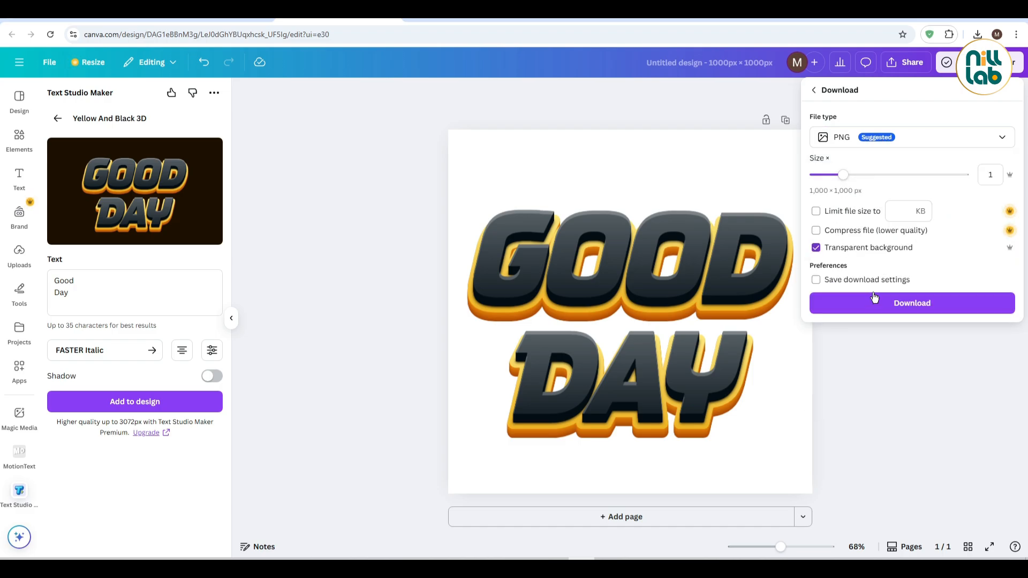
{"action": "left_click", "coordinate": [880, 309]}
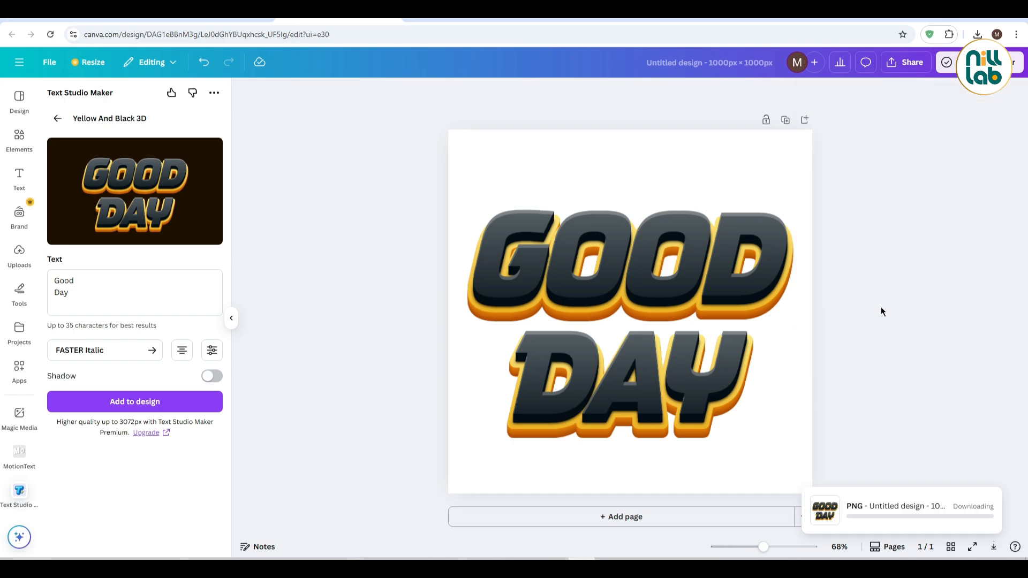